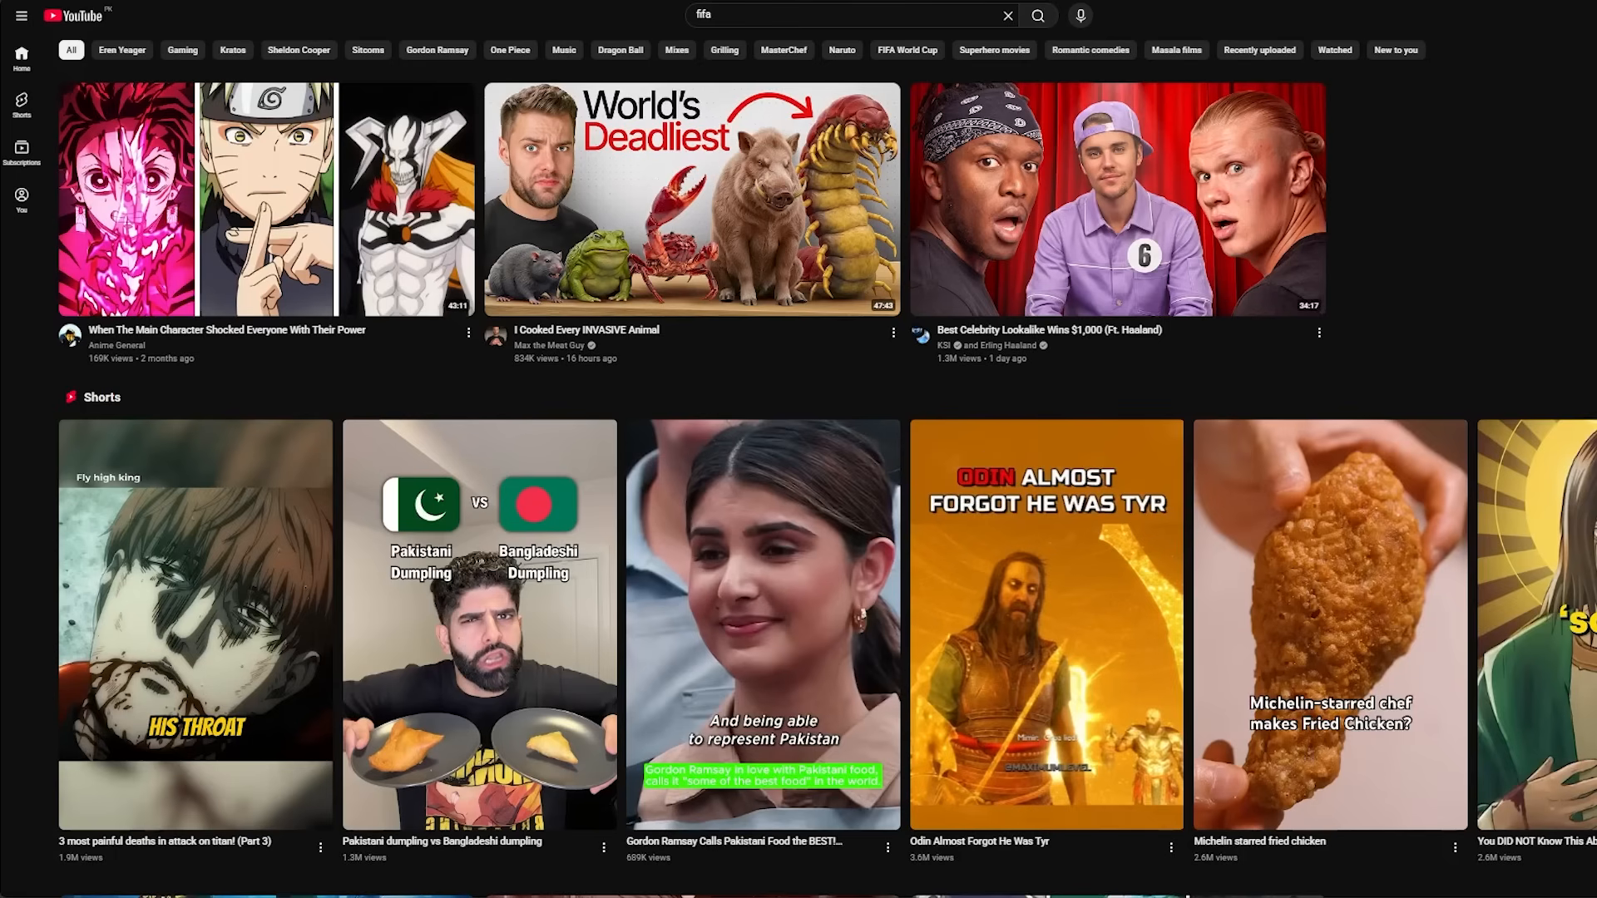
{"action": "scroll", "coordinate": [1587, 190], "scroll_direction": "down", "scroll_amount": 5}
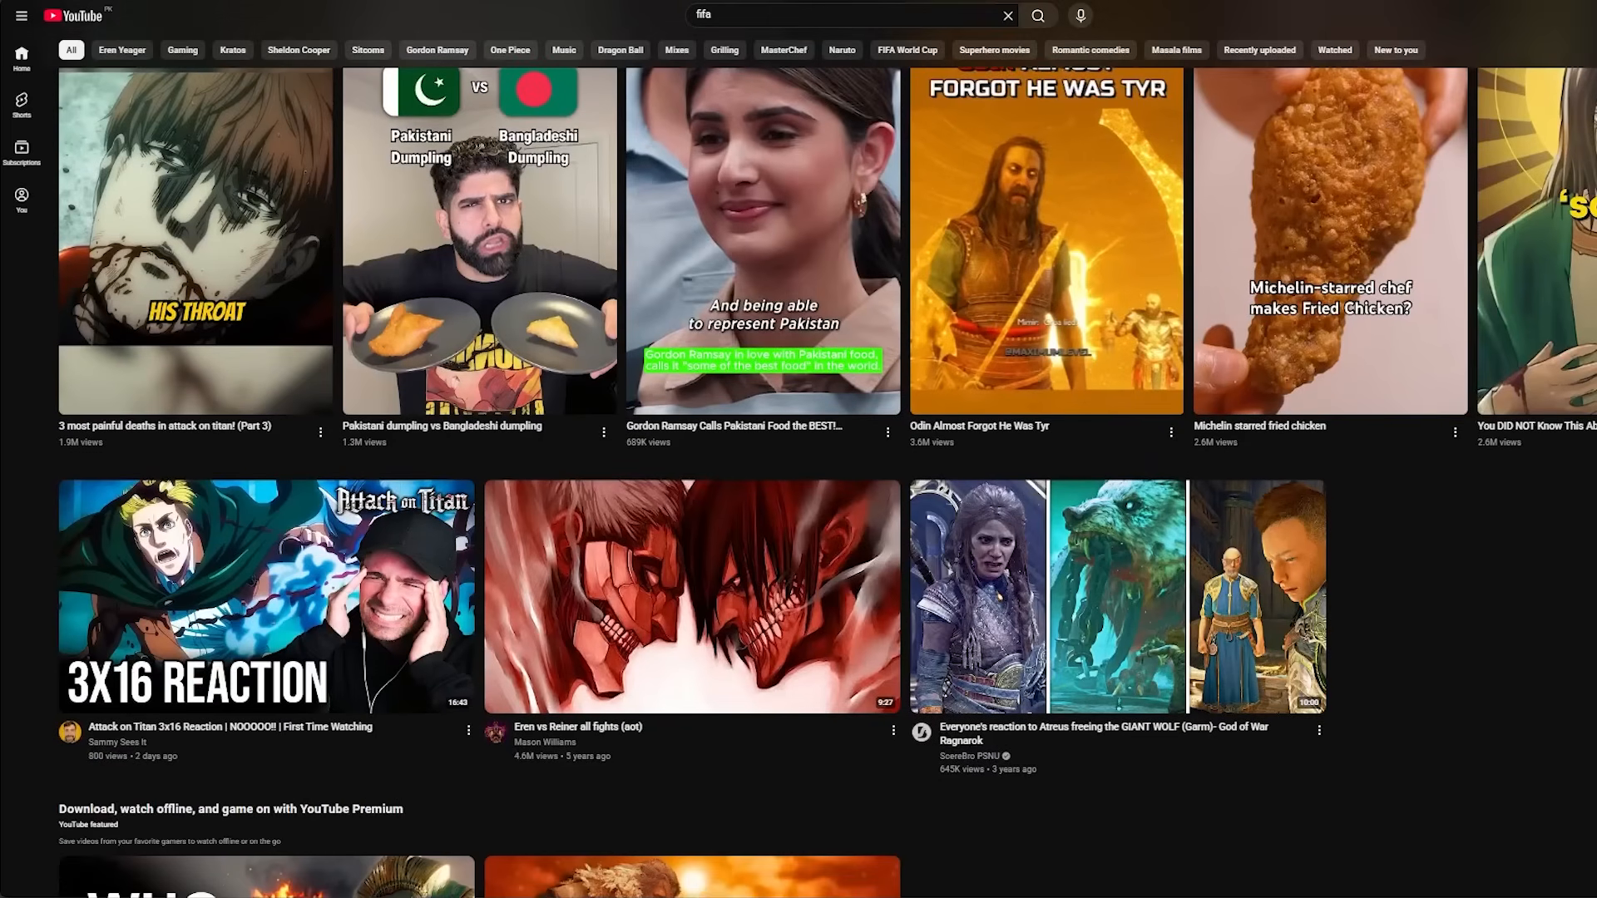
{"action": "scroll", "coordinate": [823, 465], "scroll_direction": "down", "scroll_amount": 4}
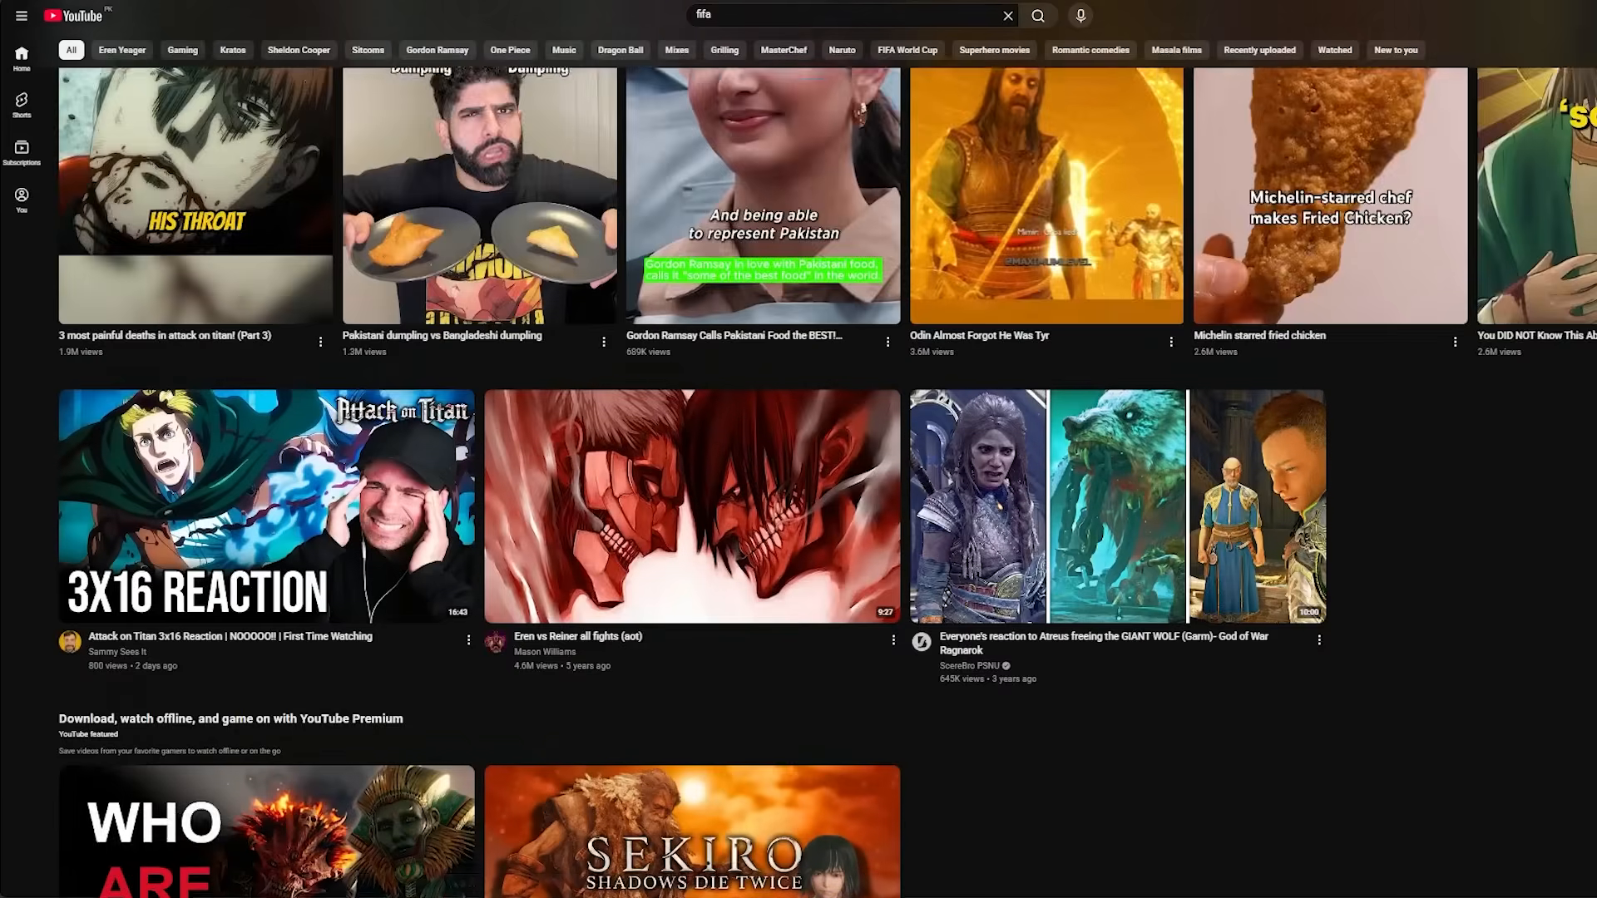
{"action": "scroll", "coordinate": [798, 449], "scroll_direction": "up", "scroll_amount": 9}
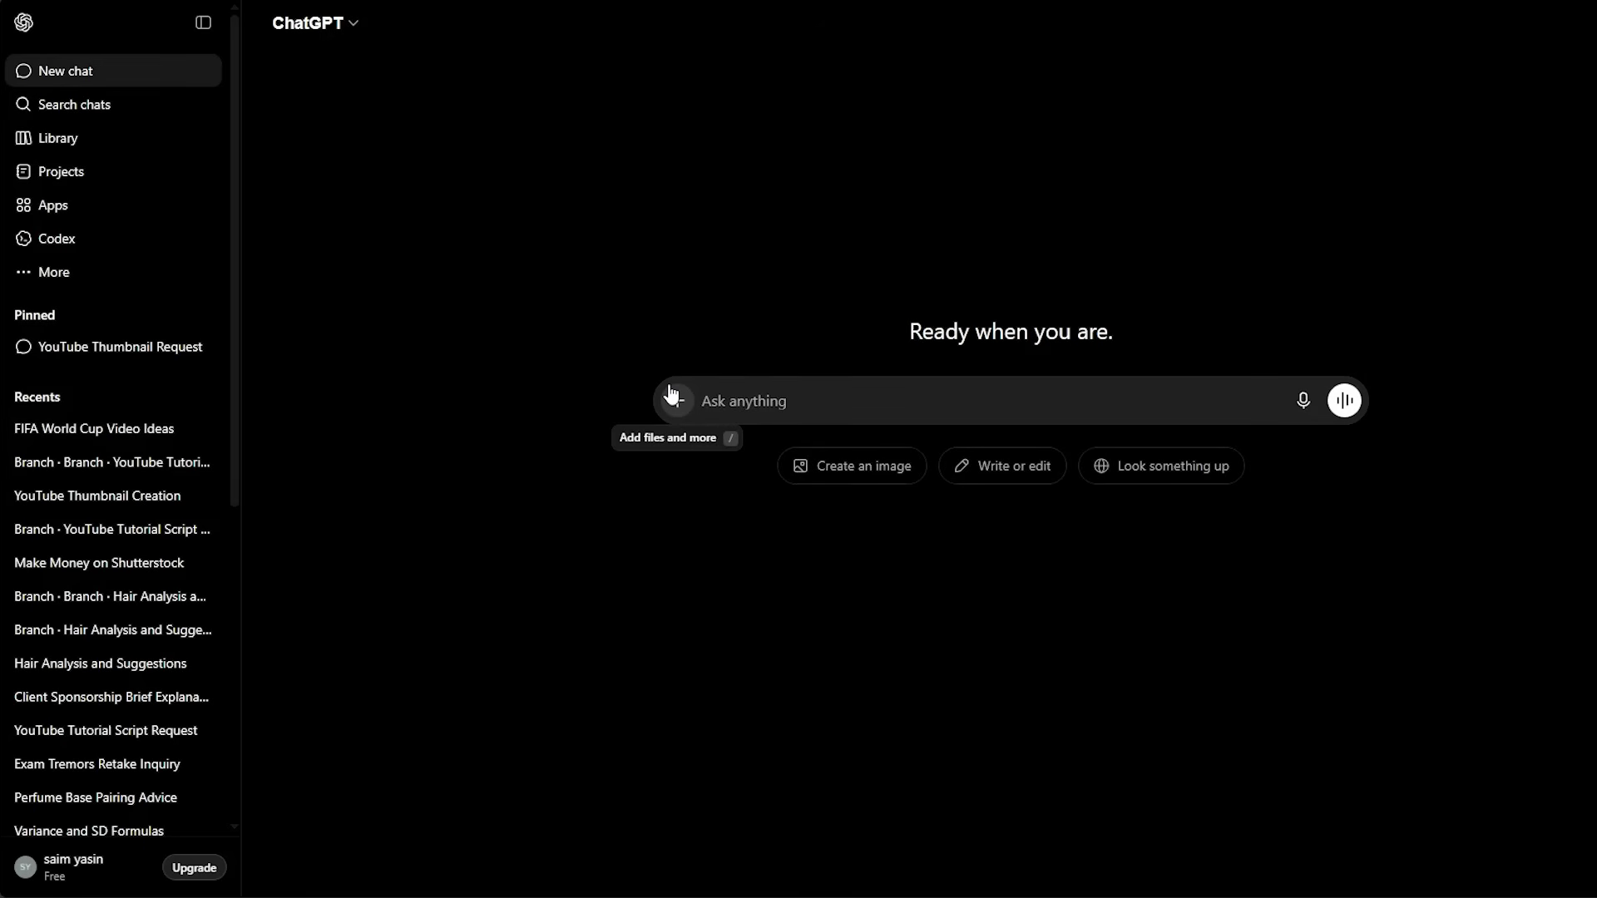
- Ask ChatGPT "i create fifa world cup match breakdowns and analysis for football fans on youtube, give me 10 video ideas based on audience demand"
{"action": "type", "text": "i"}
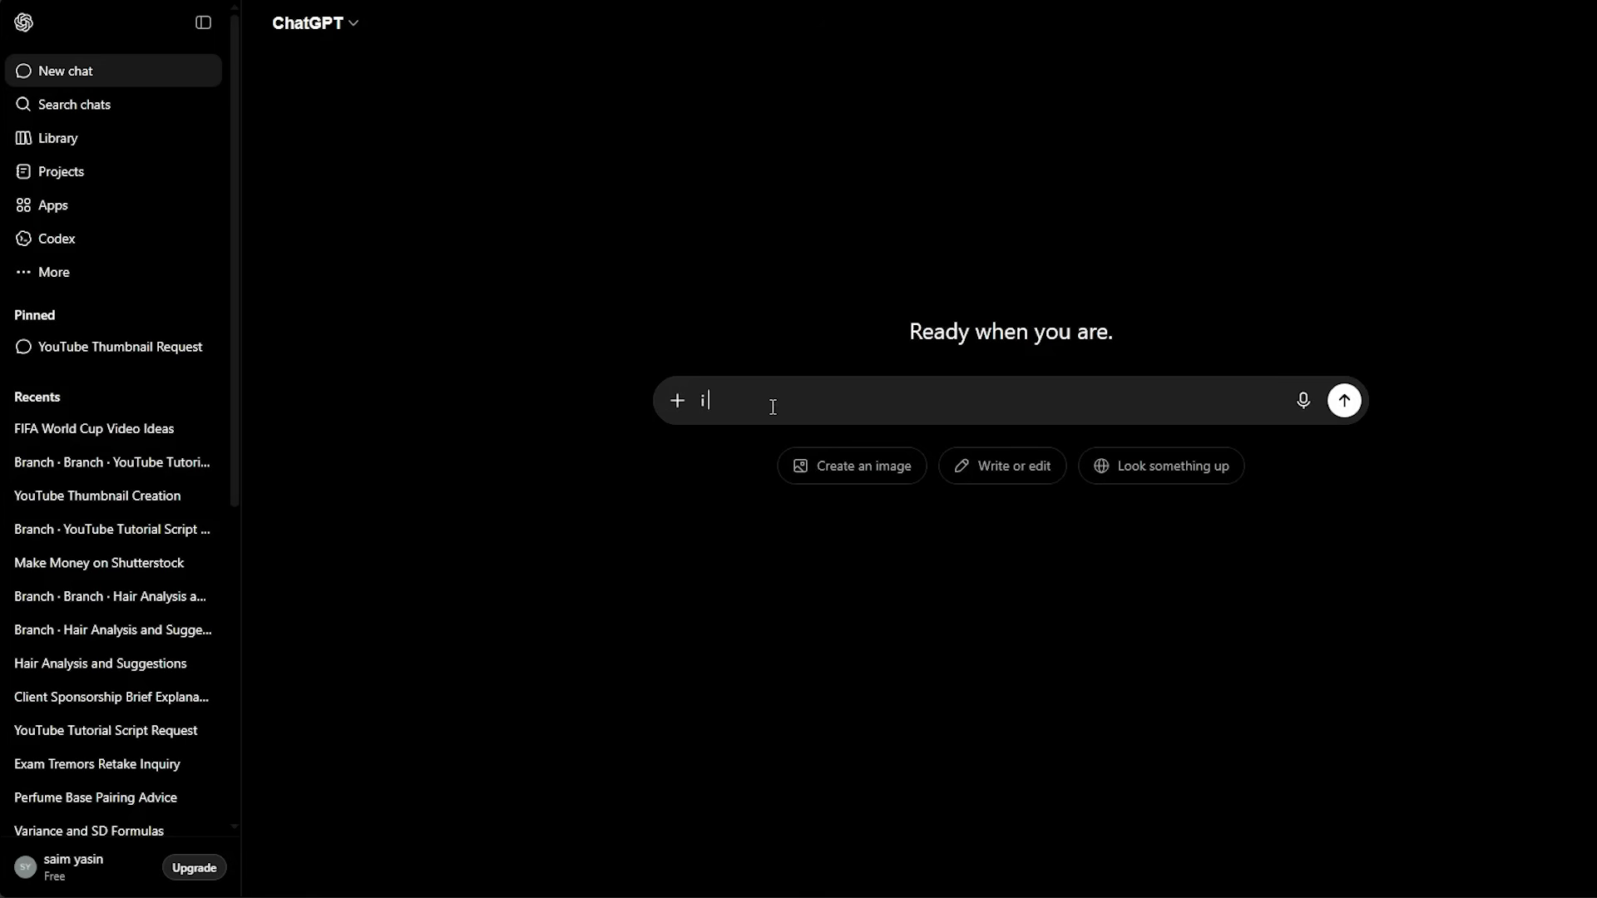
{"action": "type", "text": " create fifa world cup match b"}
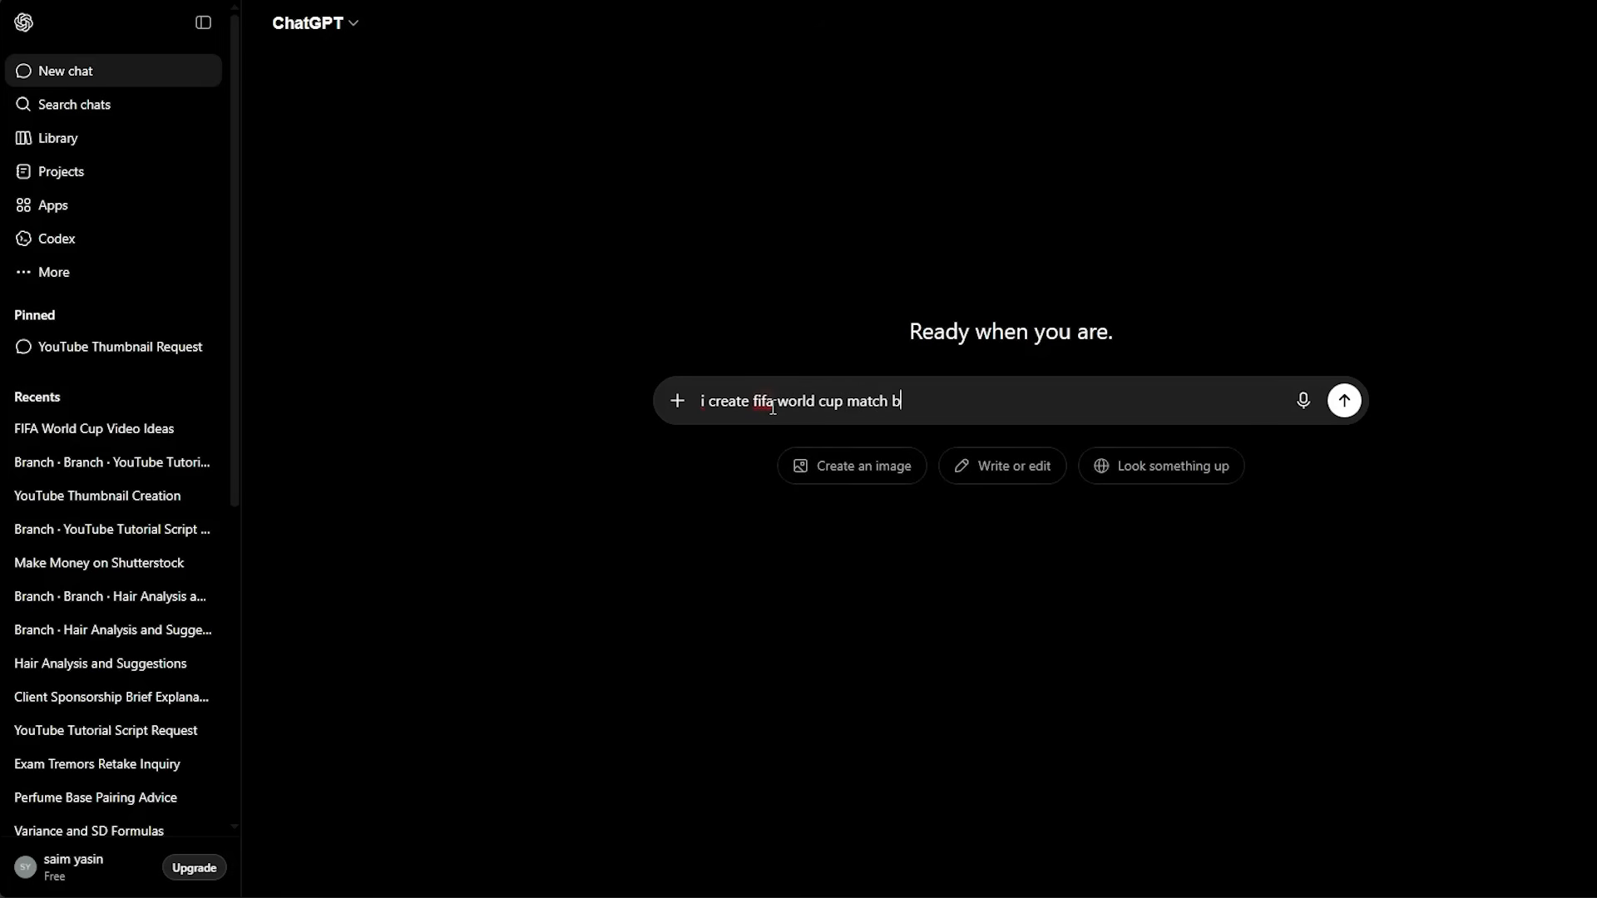
{"action": "type", "text": "reakdowns and anal"}
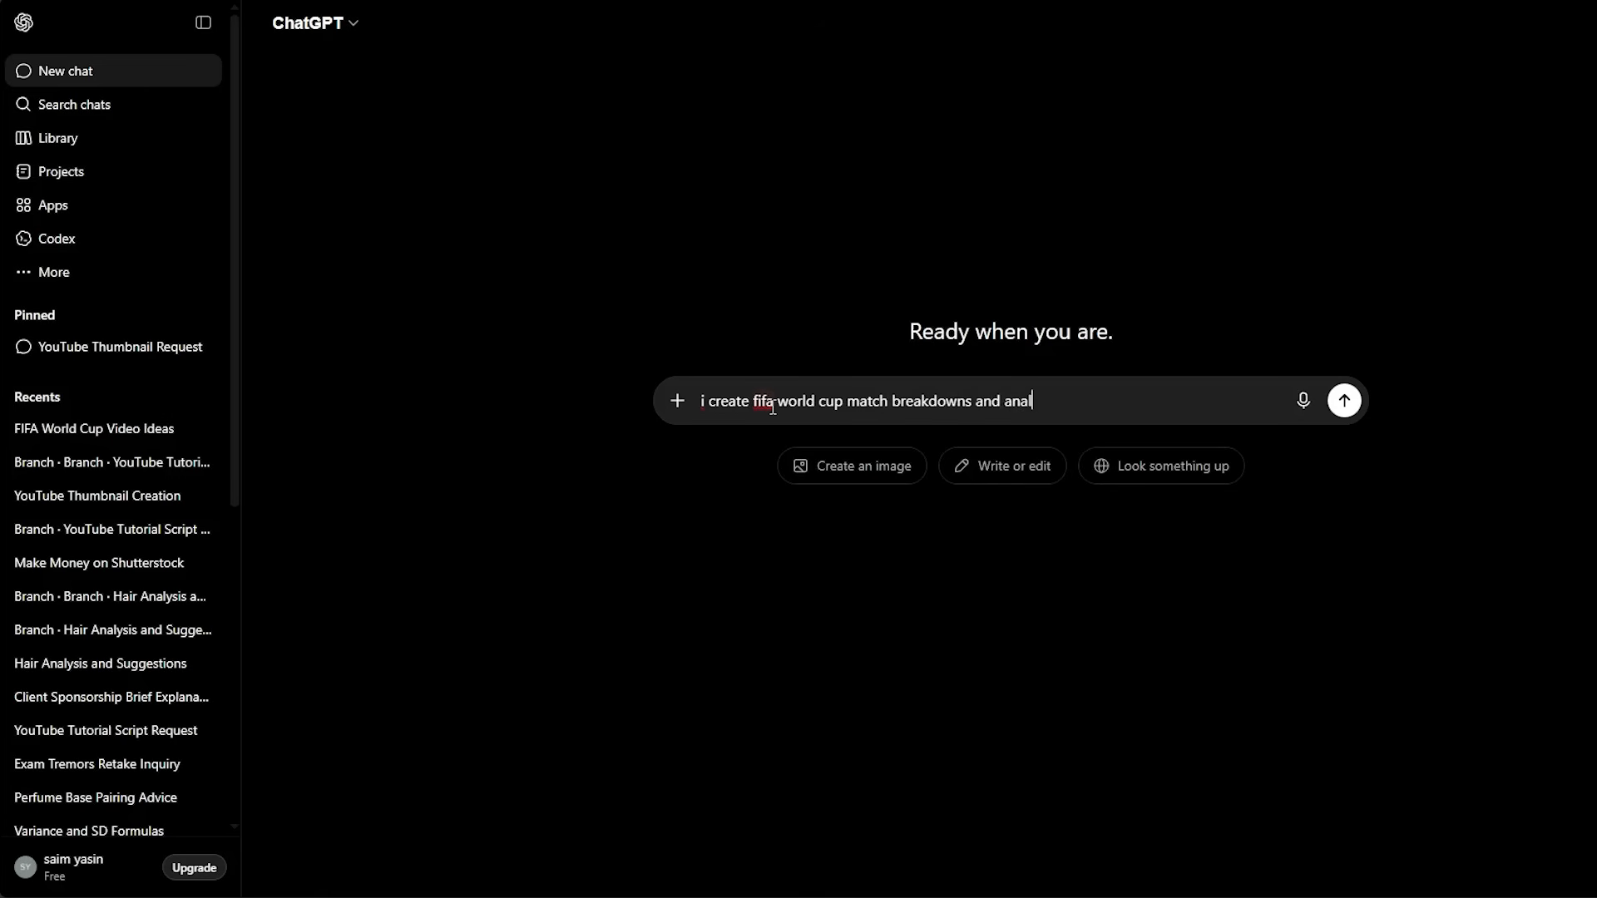
{"action": "type", "text": "ysis for football fans on"}
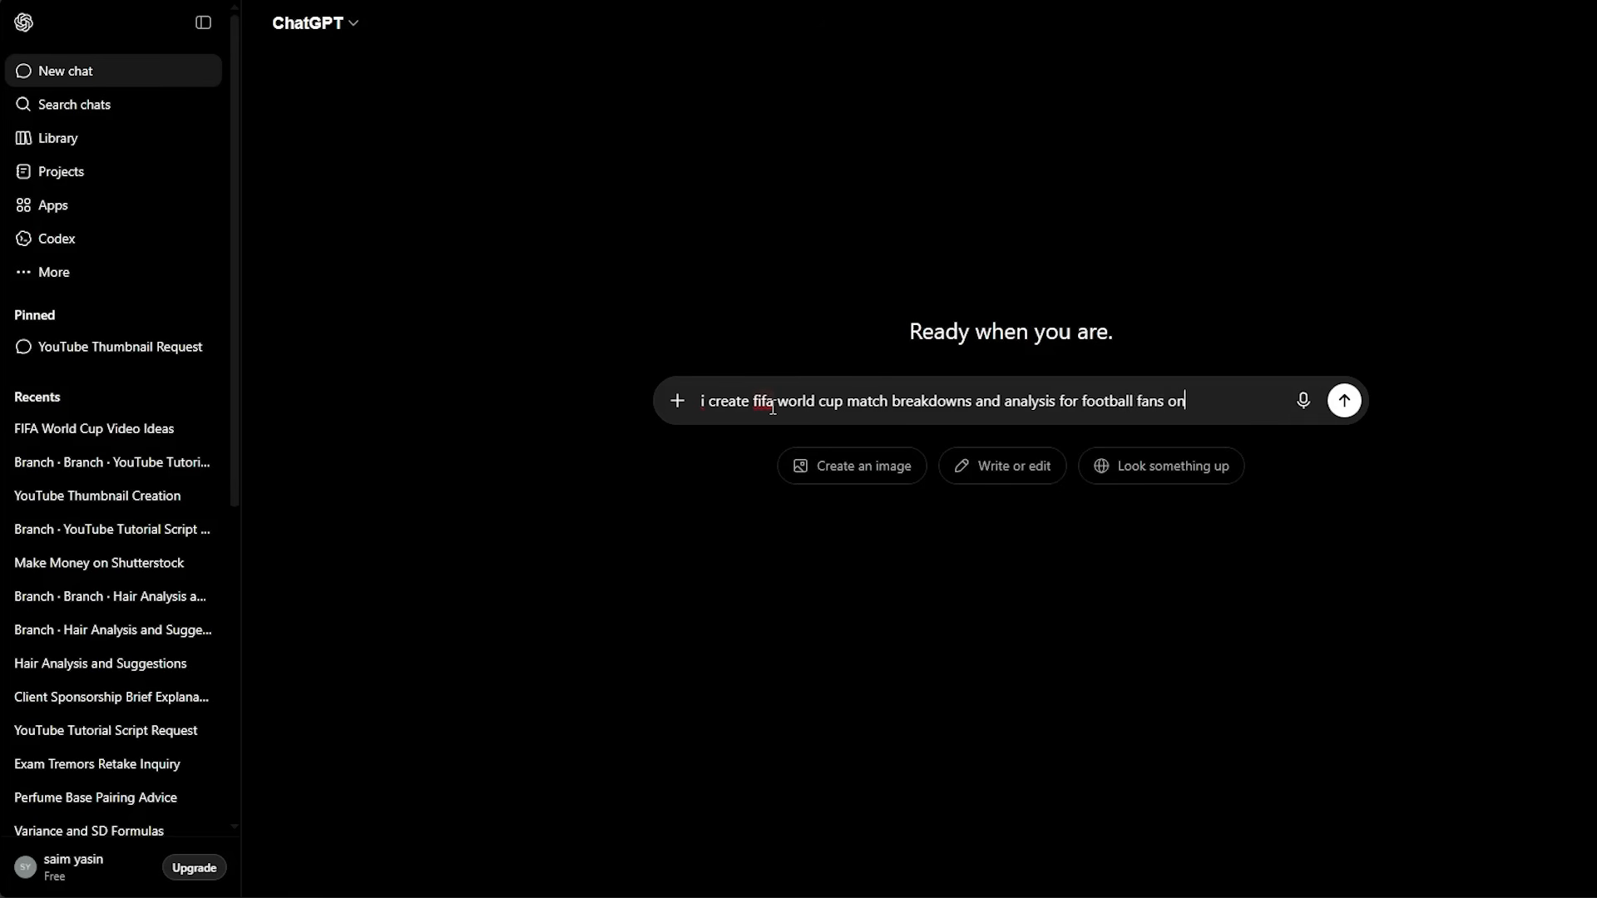
{"action": "type", "text": " youtube"}
{"action": "type", "text": ". give me 1"}
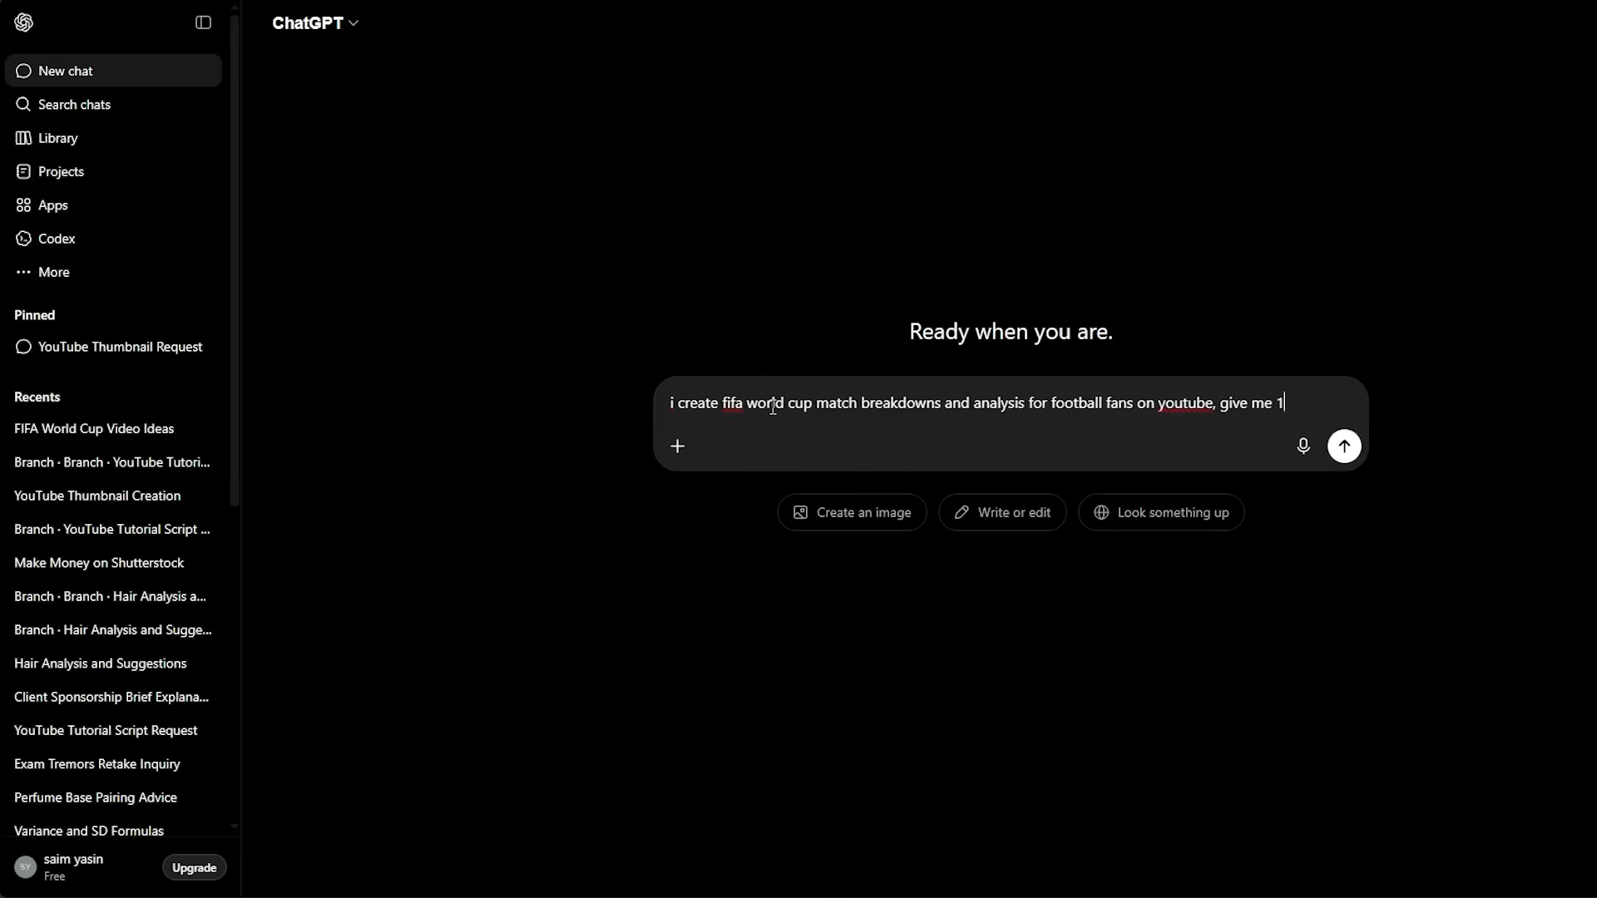
{"action": "type", "text": "0 video ideas"}
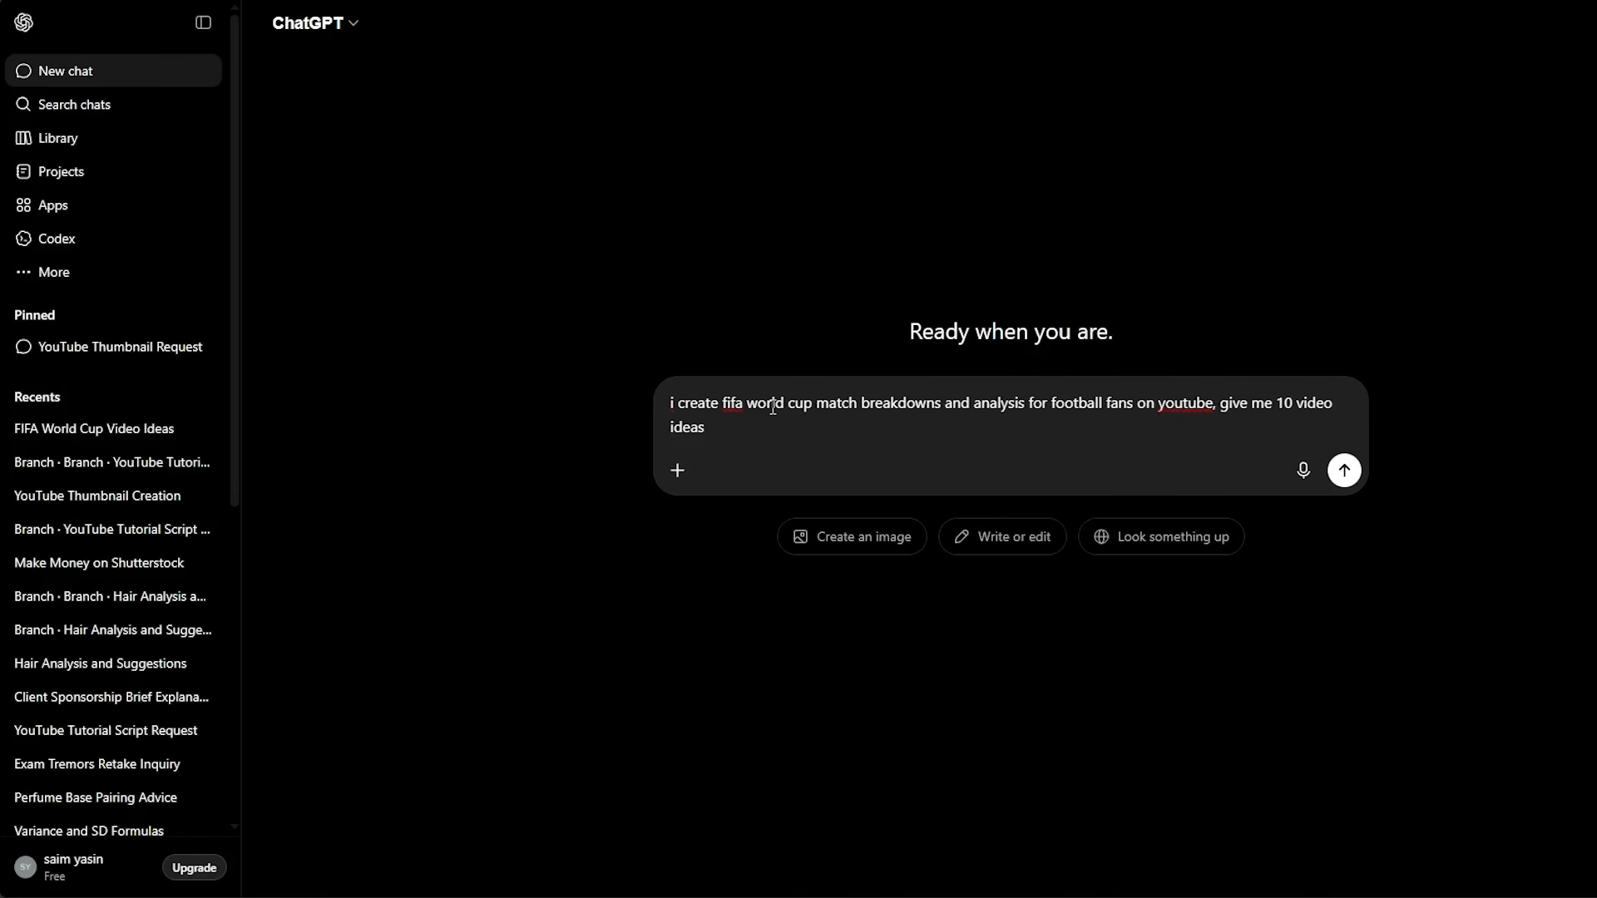
{"action": "type", "text": "based on audience demand"}
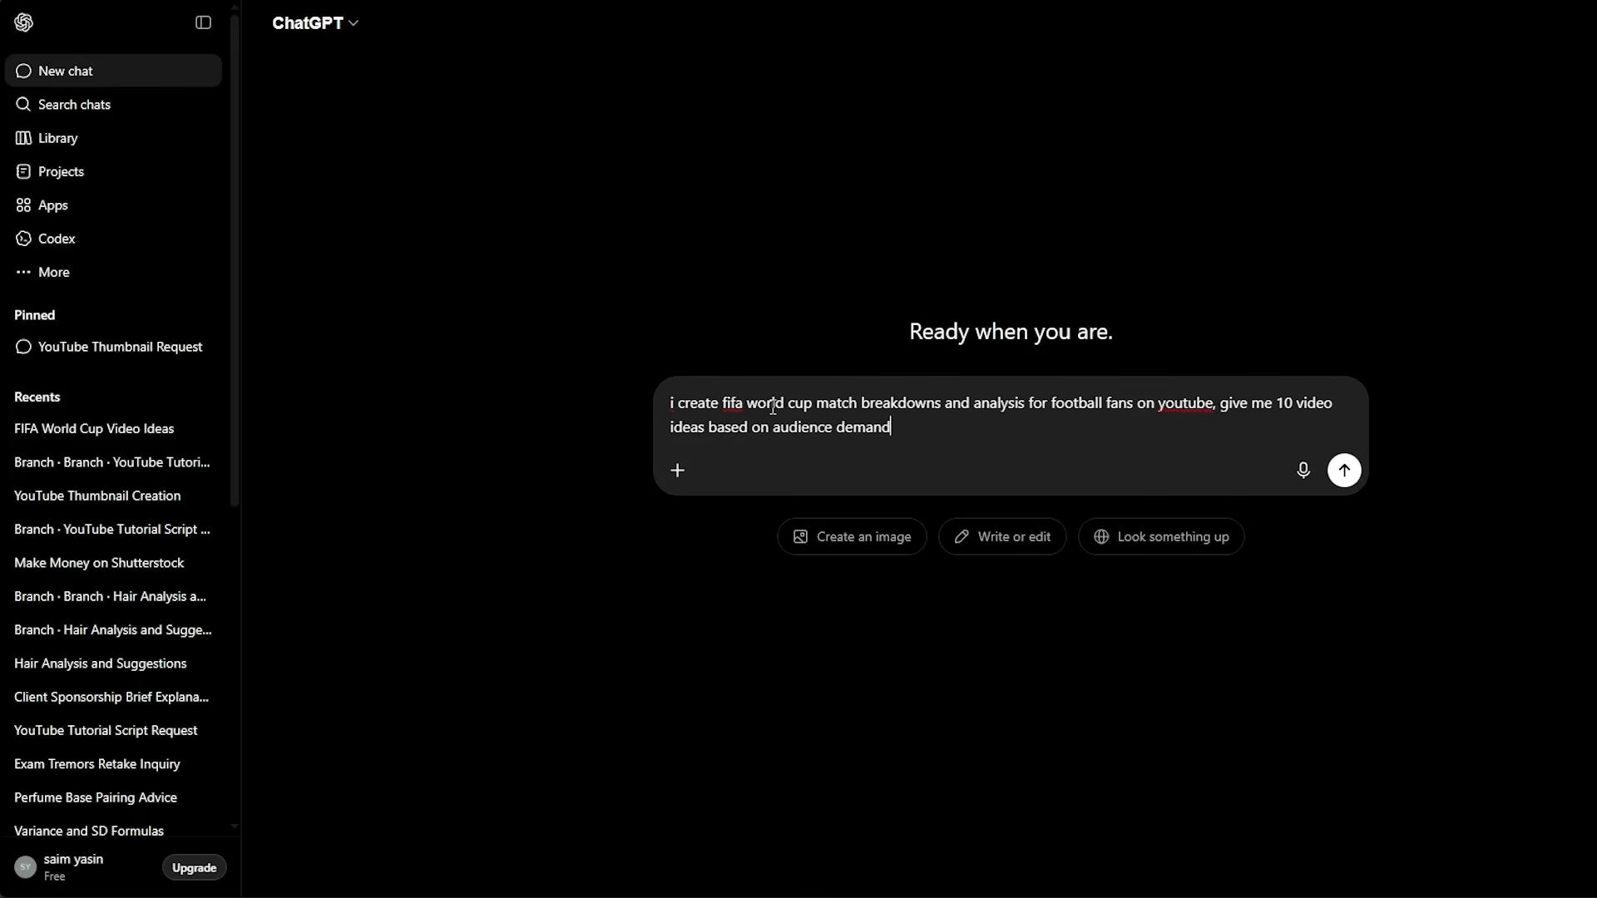
{"action": "key", "text": "Return"}
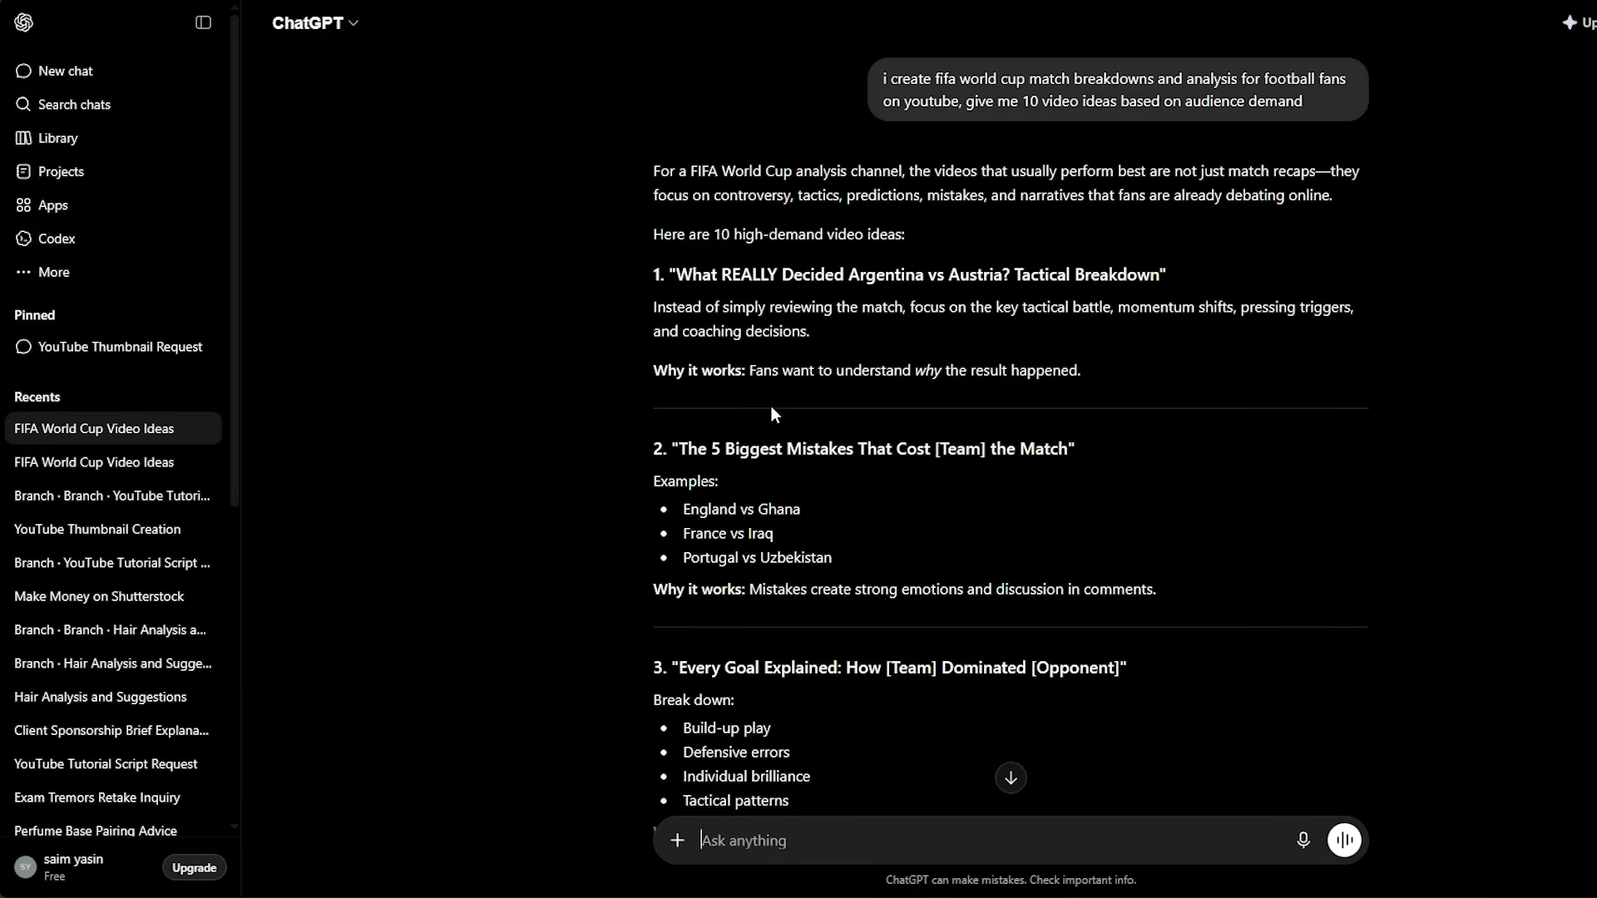
{"action": "scroll", "coordinate": [625, 448], "scroll_direction": "down", "scroll_amount": 3}
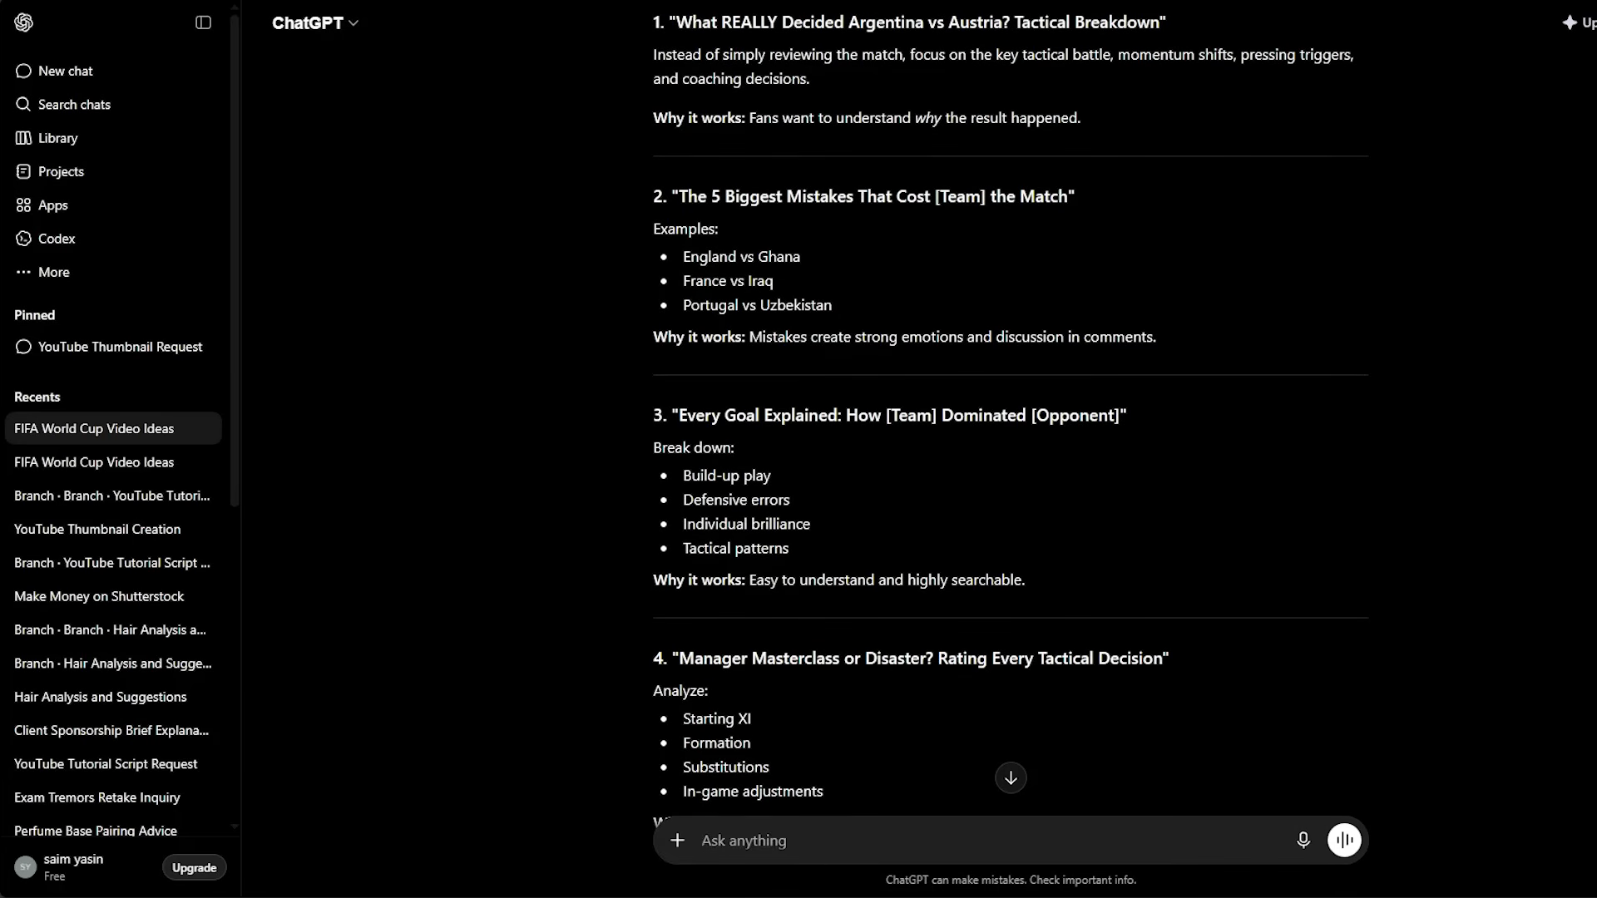
- Search the web for google trends in a new browser tab and open the Google Trends site
{"action": "key", "text": "ctrl+t"}
{"action": "type", "text": "goog"}
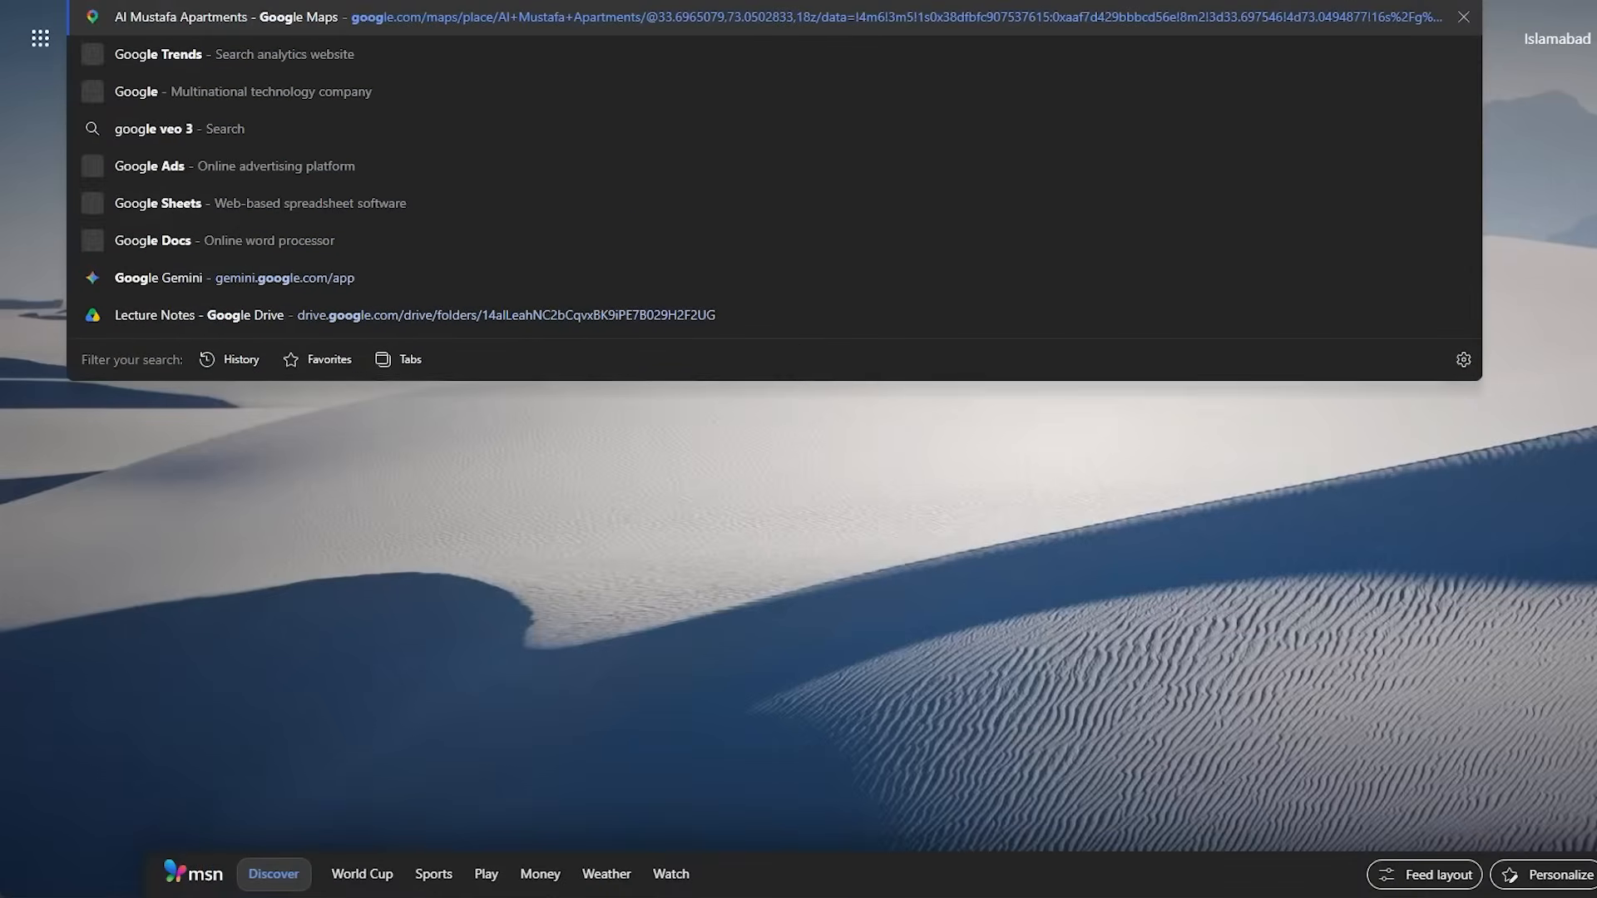
{"action": "key", "text": "Up"}
{"action": "key", "text": "Down"}
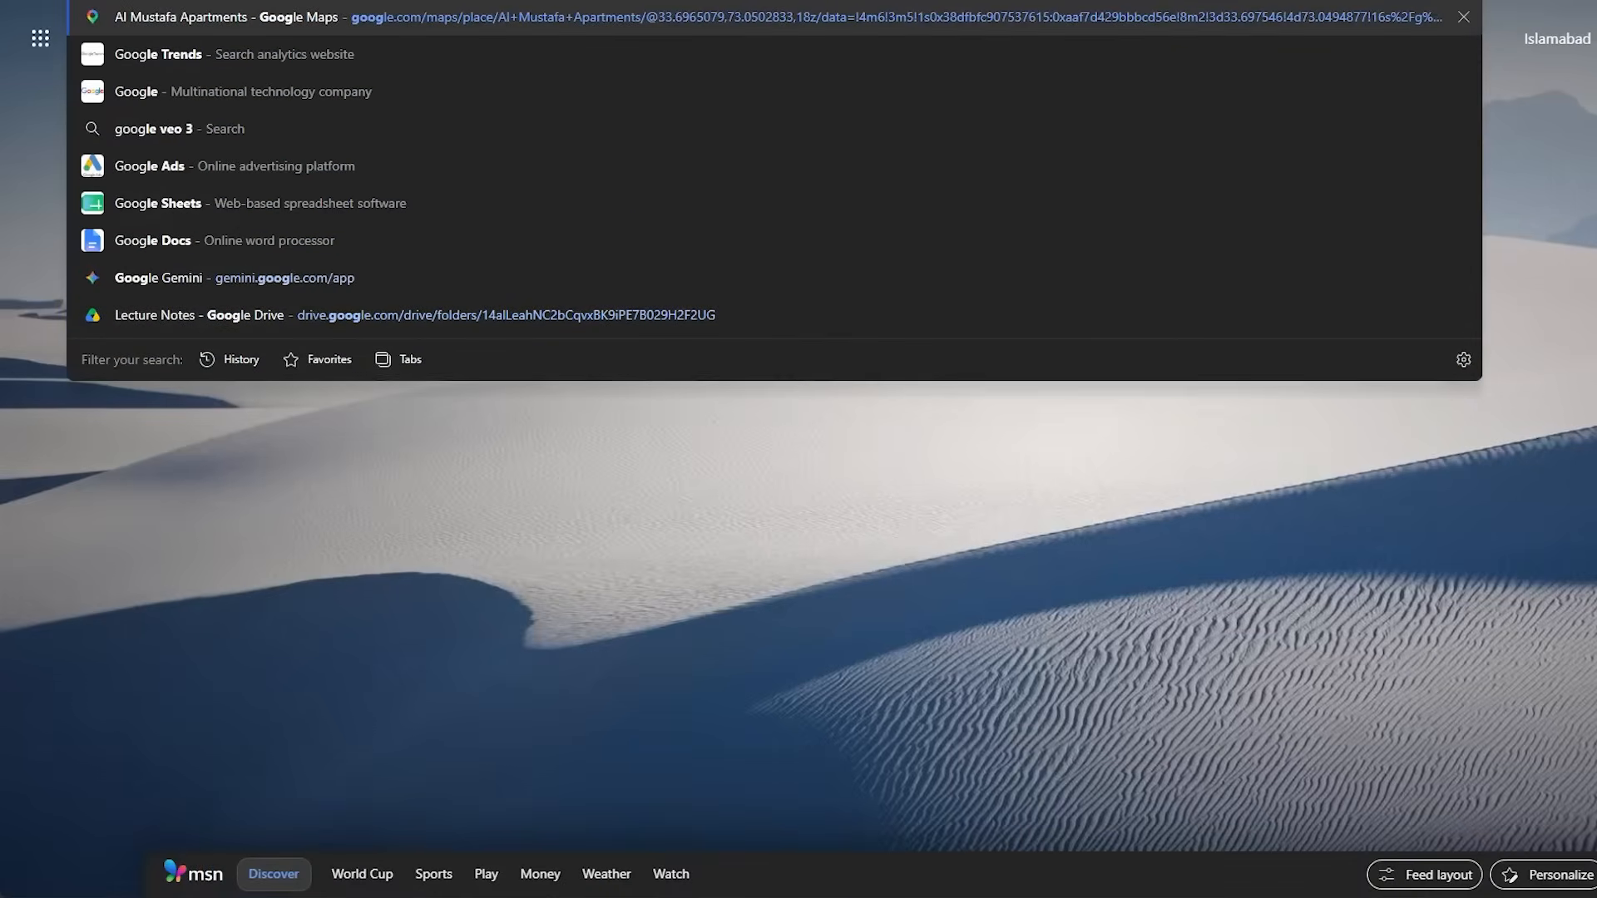
{"action": "key", "text": "Down"}
{"action": "key", "text": "Escape"}
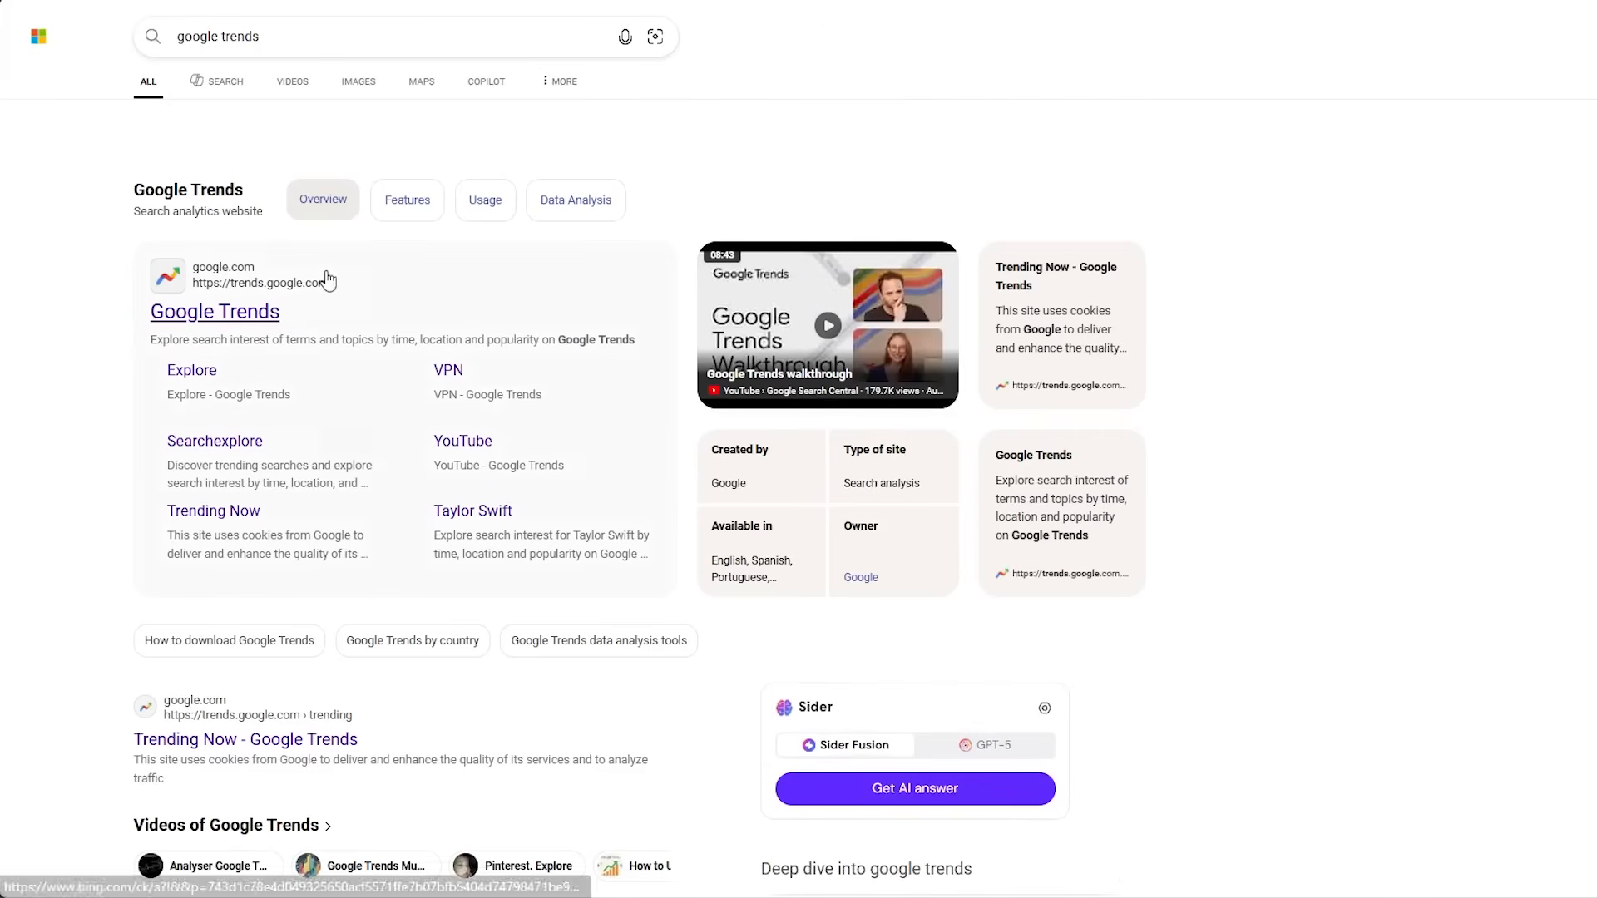
{"action": "left_click", "coordinate": [235, 319]}
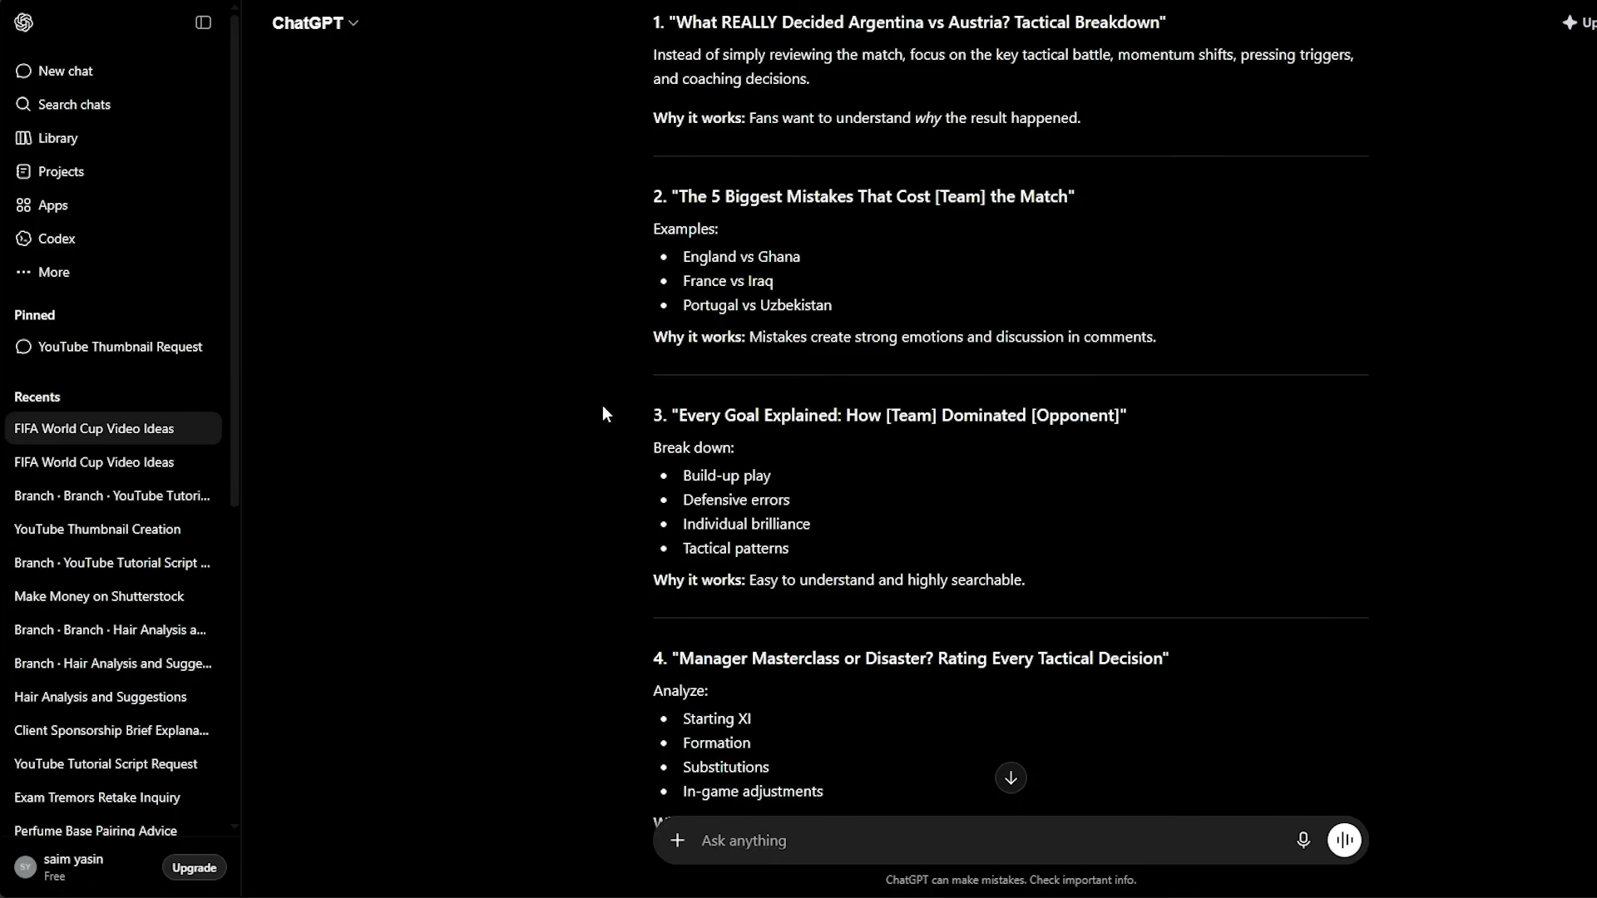
- Check the first video idea in ChatGPT and explore the search term "argentina vs austria" in Google Trends
{"action": "scroll", "coordinate": [602, 406], "scroll_direction": "up", "scroll_amount": 2}
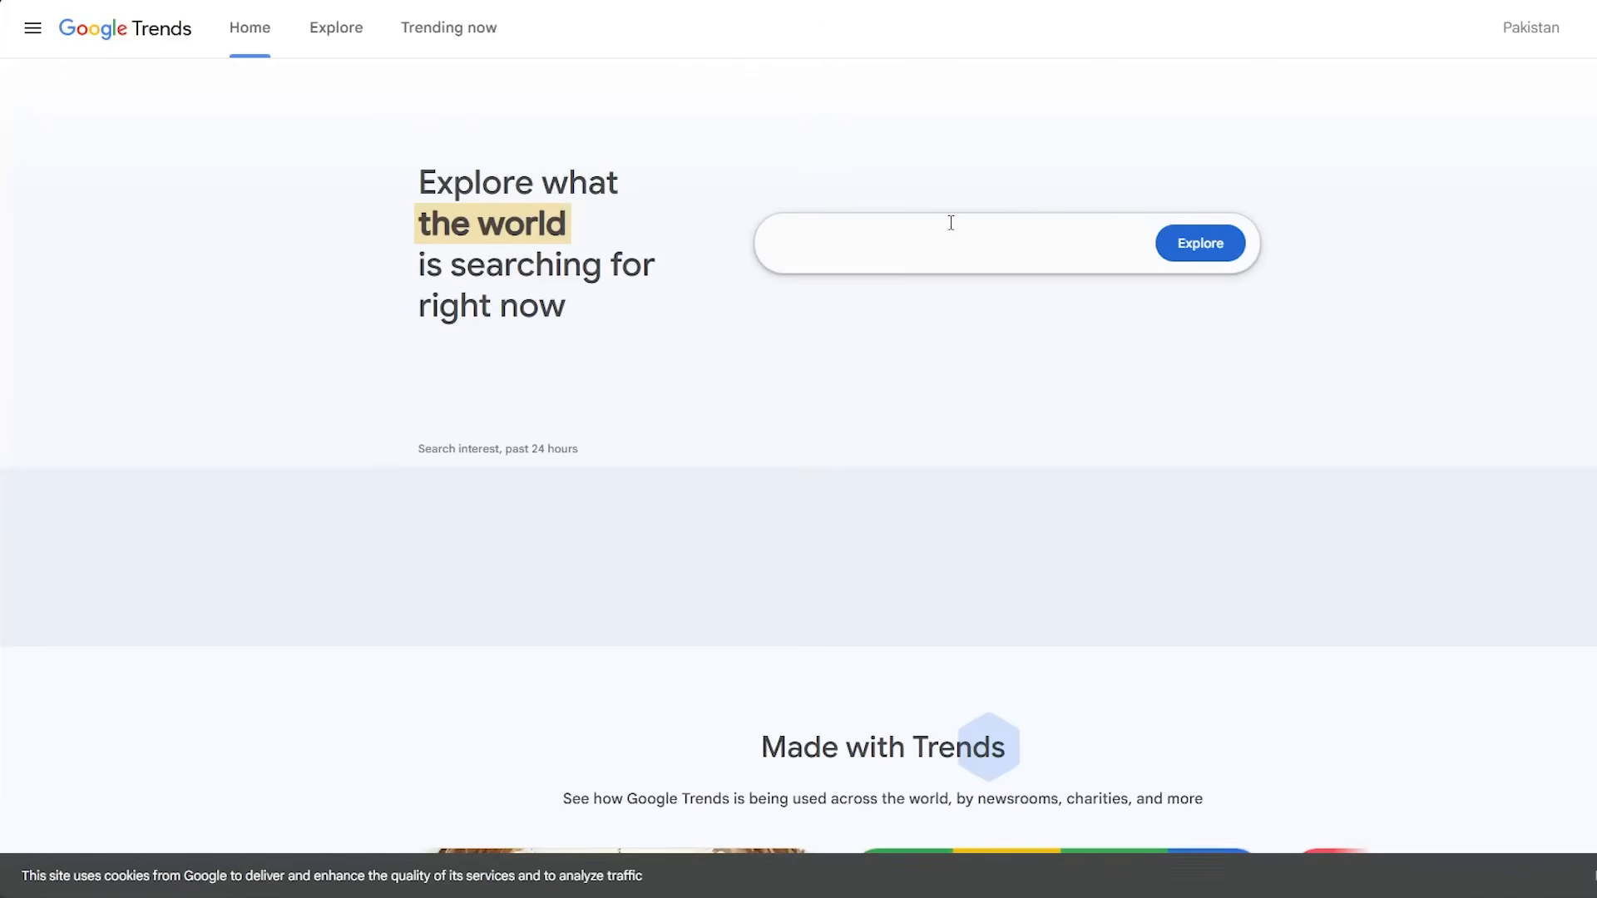
{"action": "left_click", "coordinate": [933, 237]}
{"action": "type", "text": "a"}
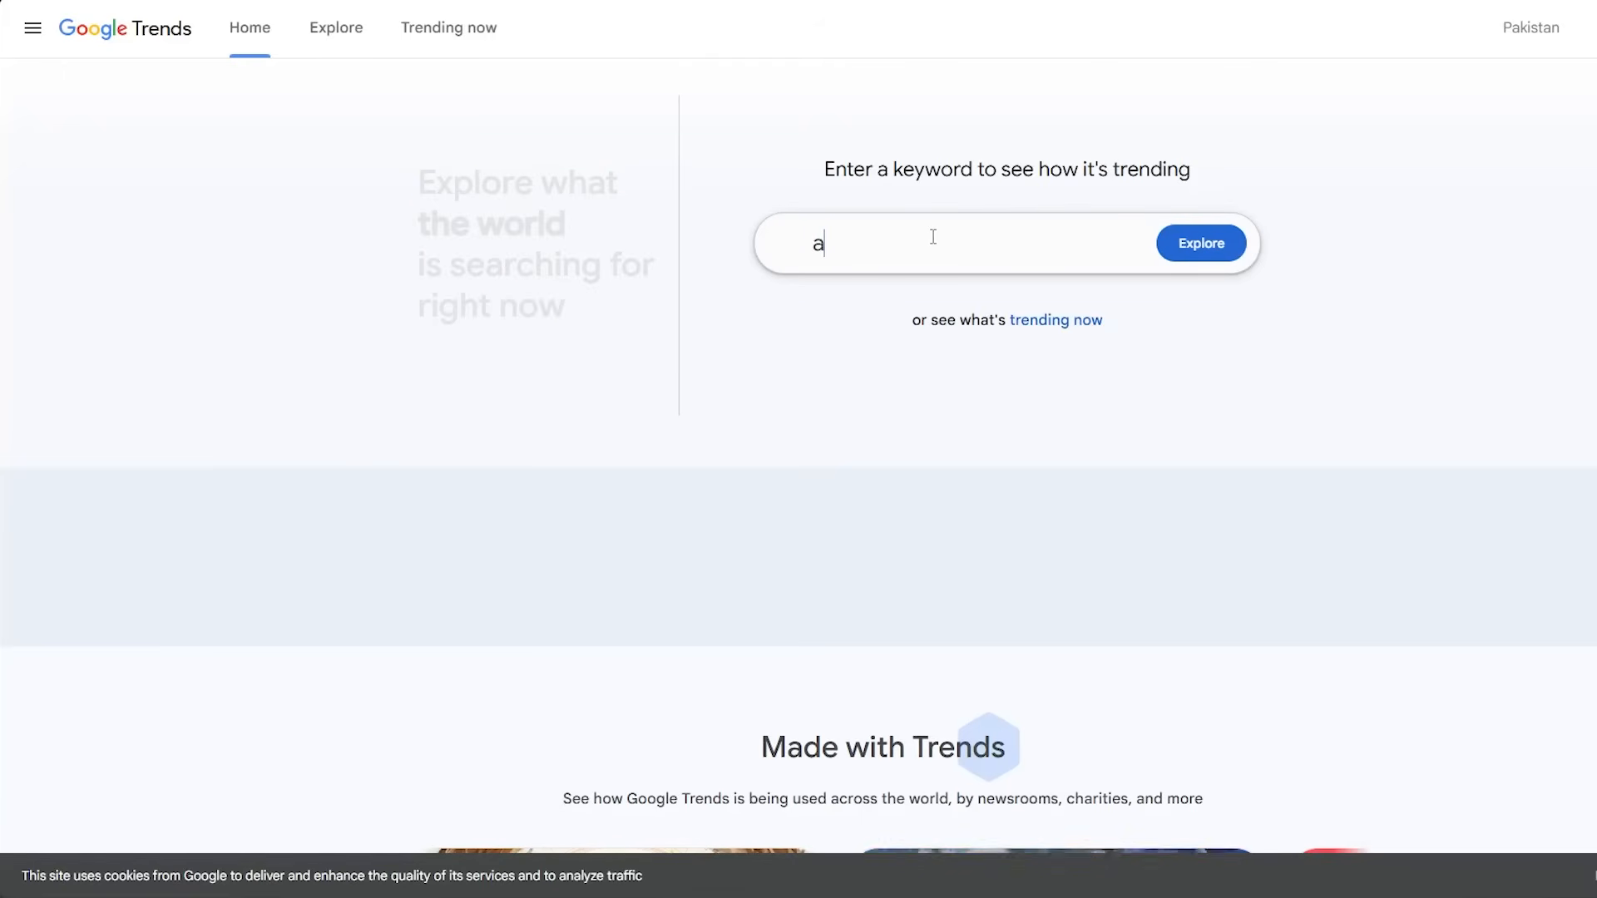
{"action": "type", "text": "rgentina v"}
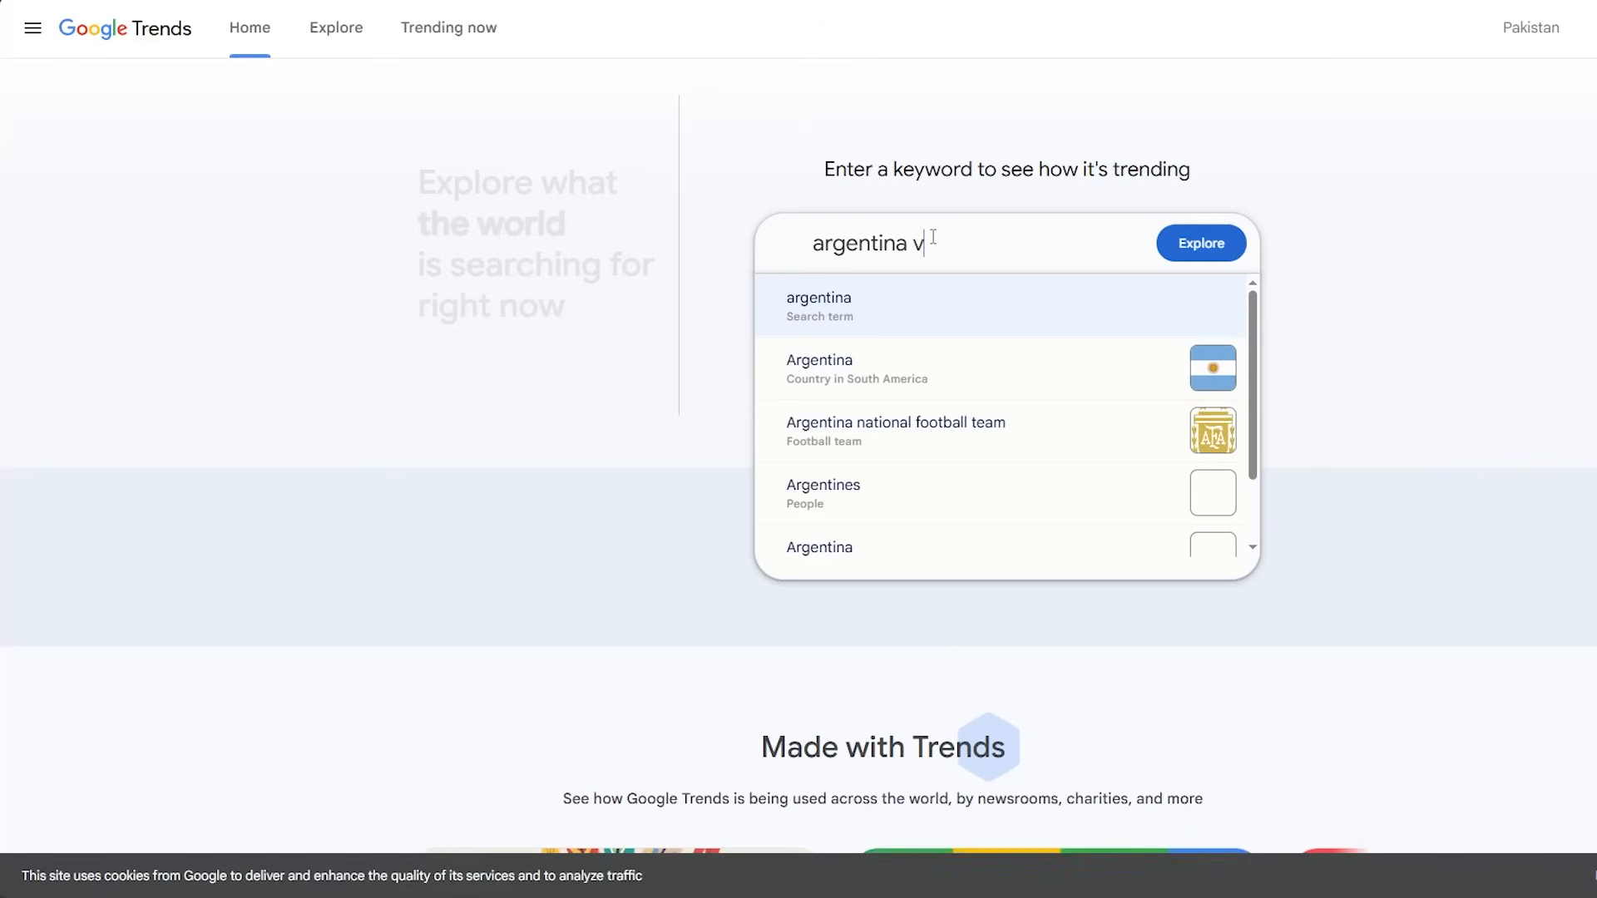
{"action": "type", "text": "s aus"}
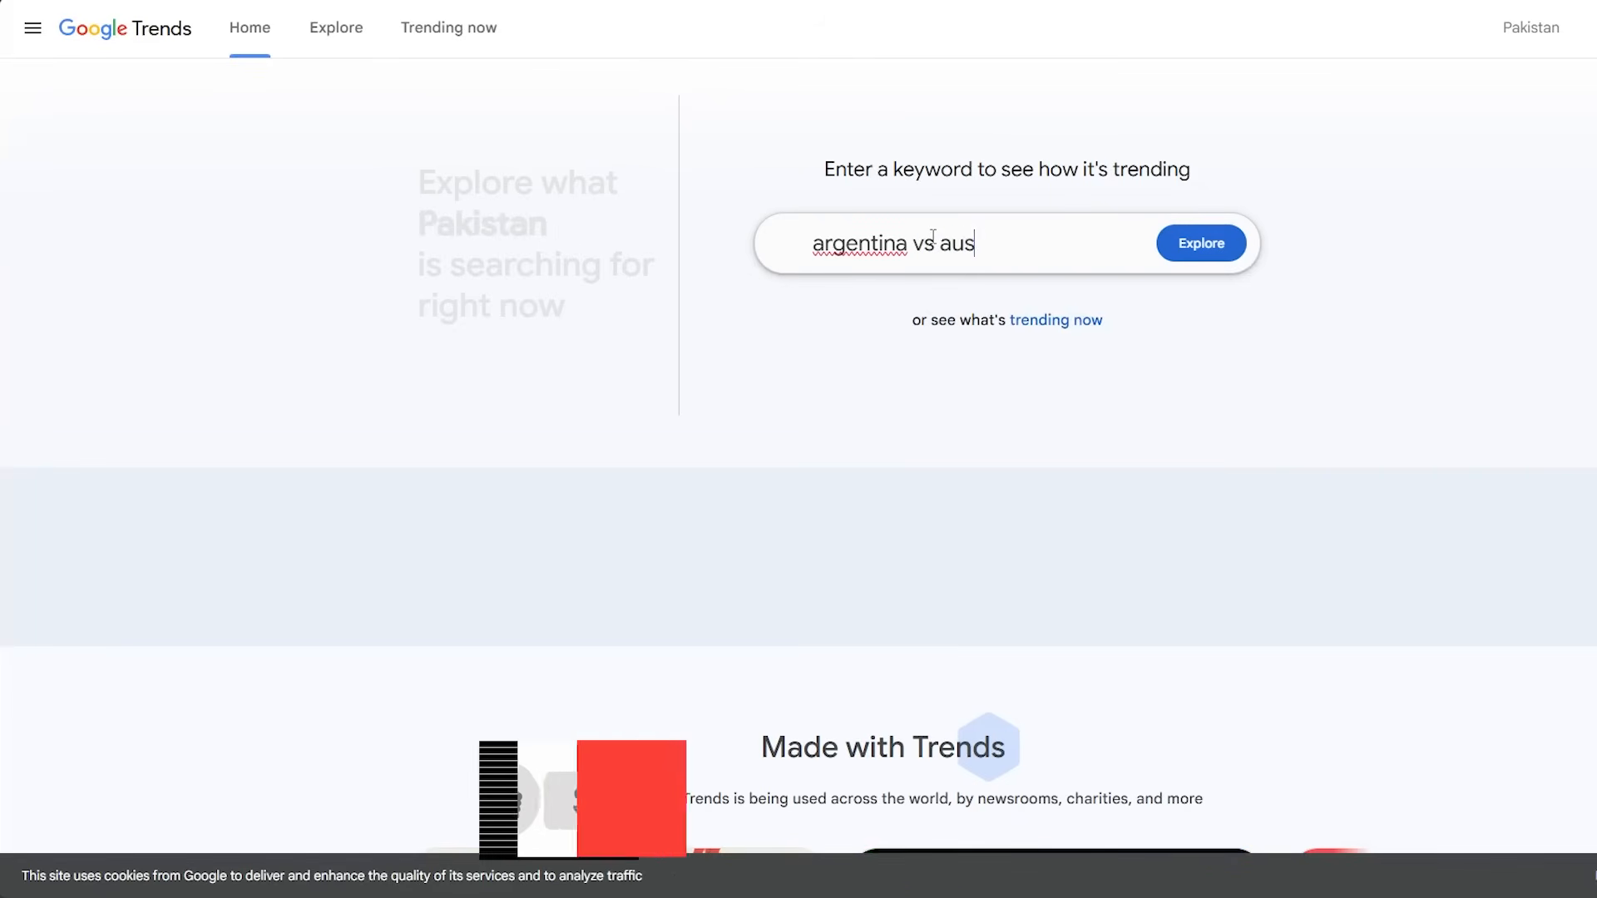
{"action": "type", "text": "tria"}
{"action": "key", "text": "Return"}
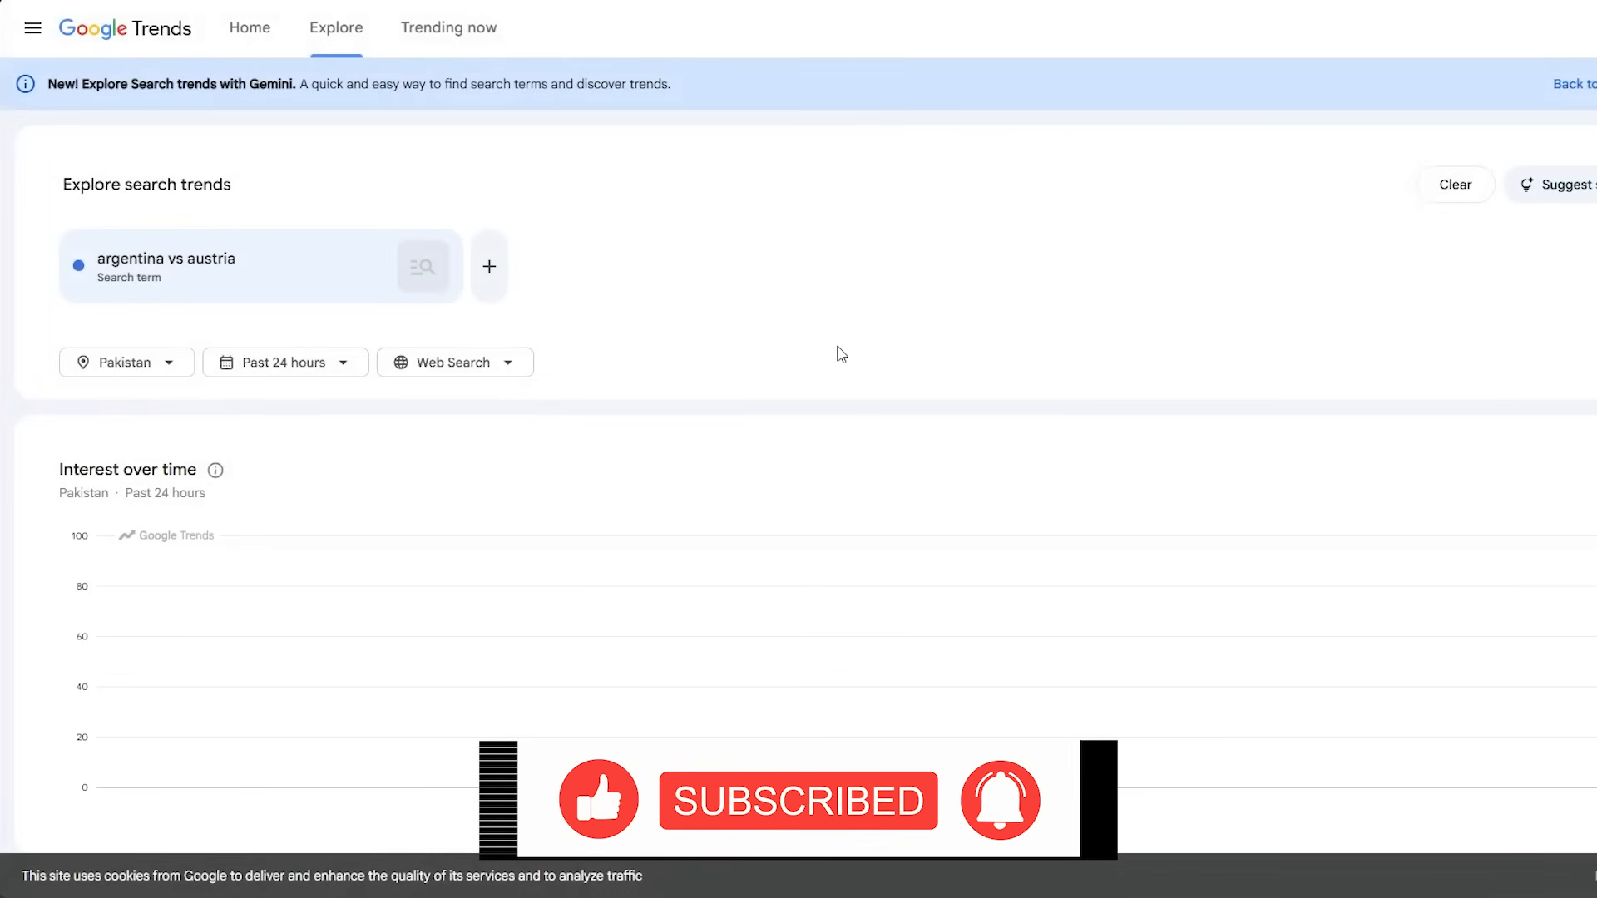
- Examine the interest-over-time chart and the top and rising queries for "argentina vs austria"
{"action": "scroll", "coordinate": [842, 355], "scroll_direction": "down", "scroll_amount": 2}
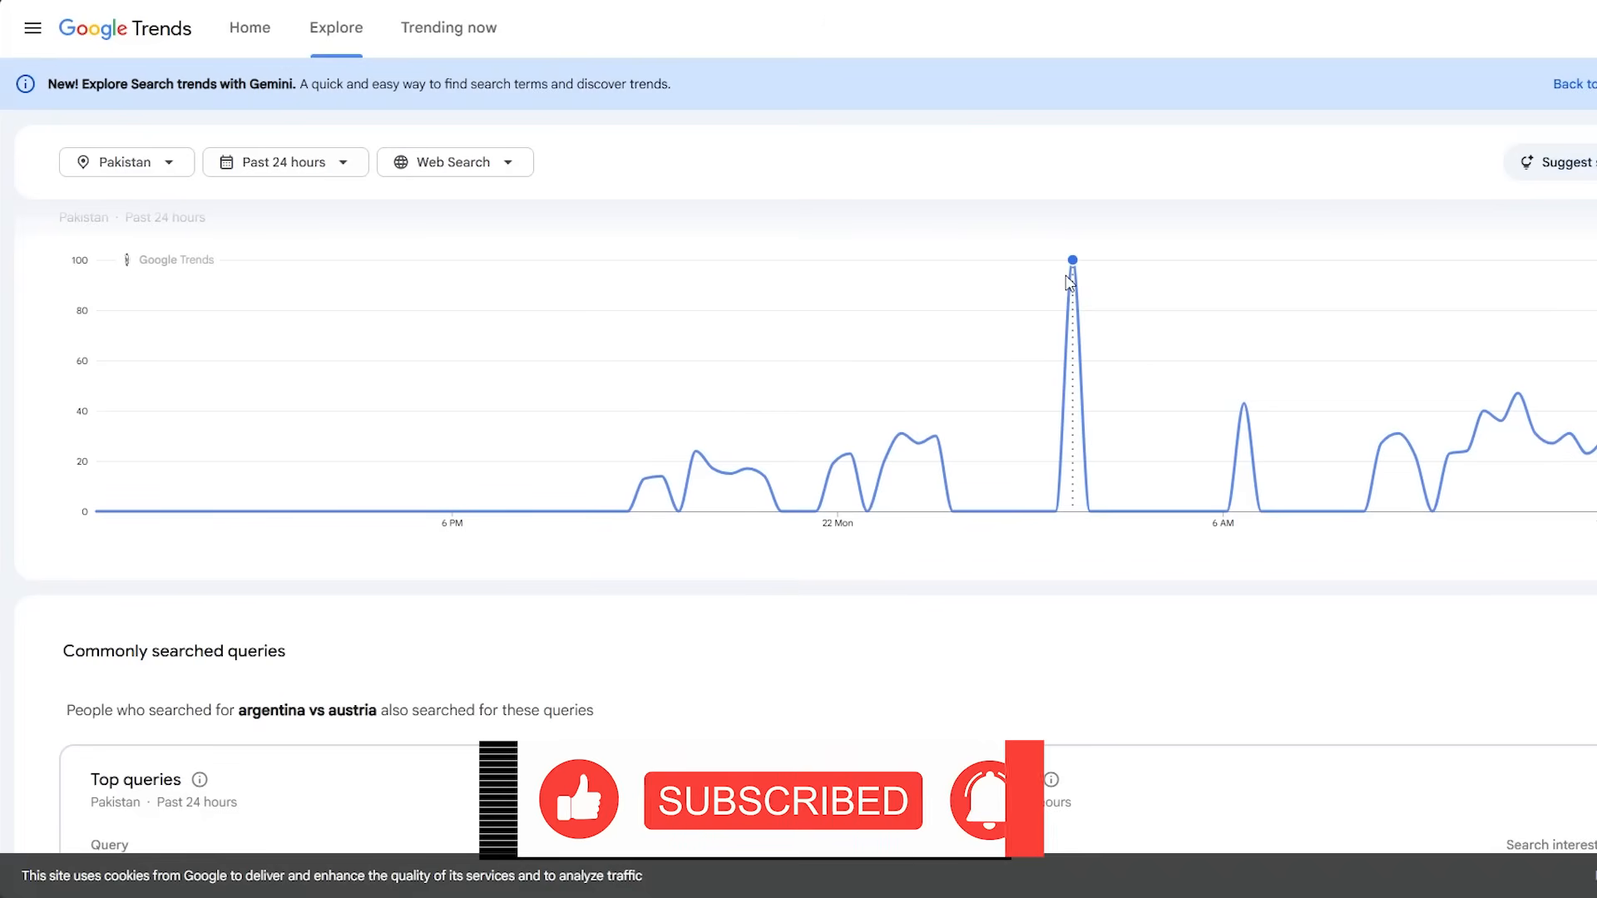
{"action": "scroll", "coordinate": [1131, 426], "scroll_direction": "down", "scroll_amount": 5}
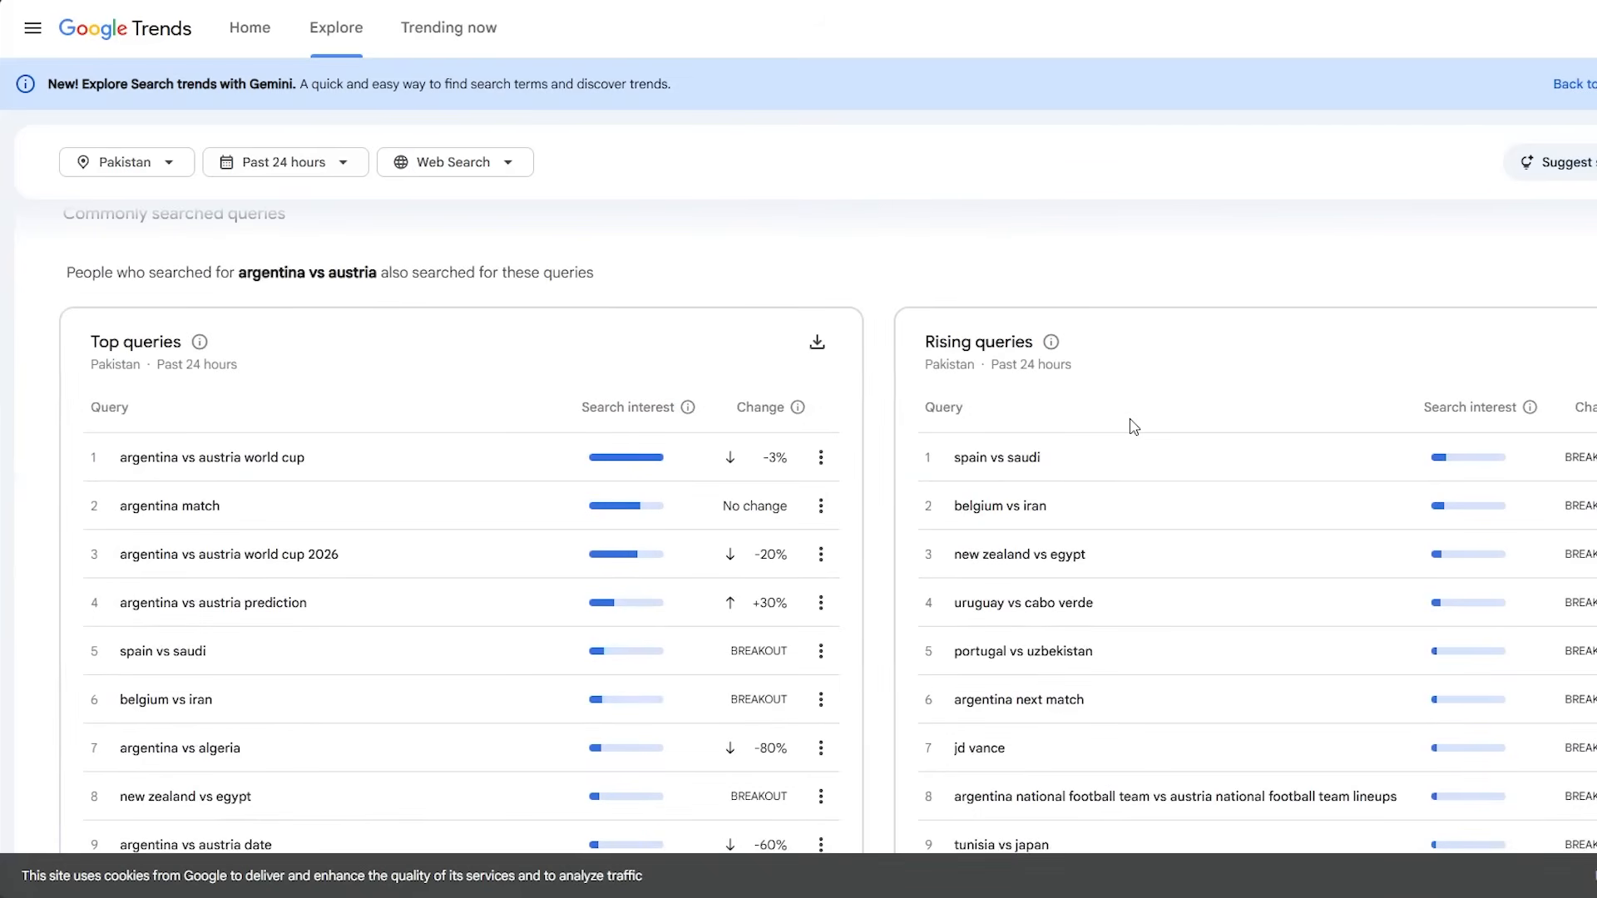
{"action": "scroll", "coordinate": [1133, 427], "scroll_direction": "down", "scroll_amount": 2}
{"action": "scroll", "coordinate": [1133, 426], "scroll_direction": "up", "scroll_amount": 2}
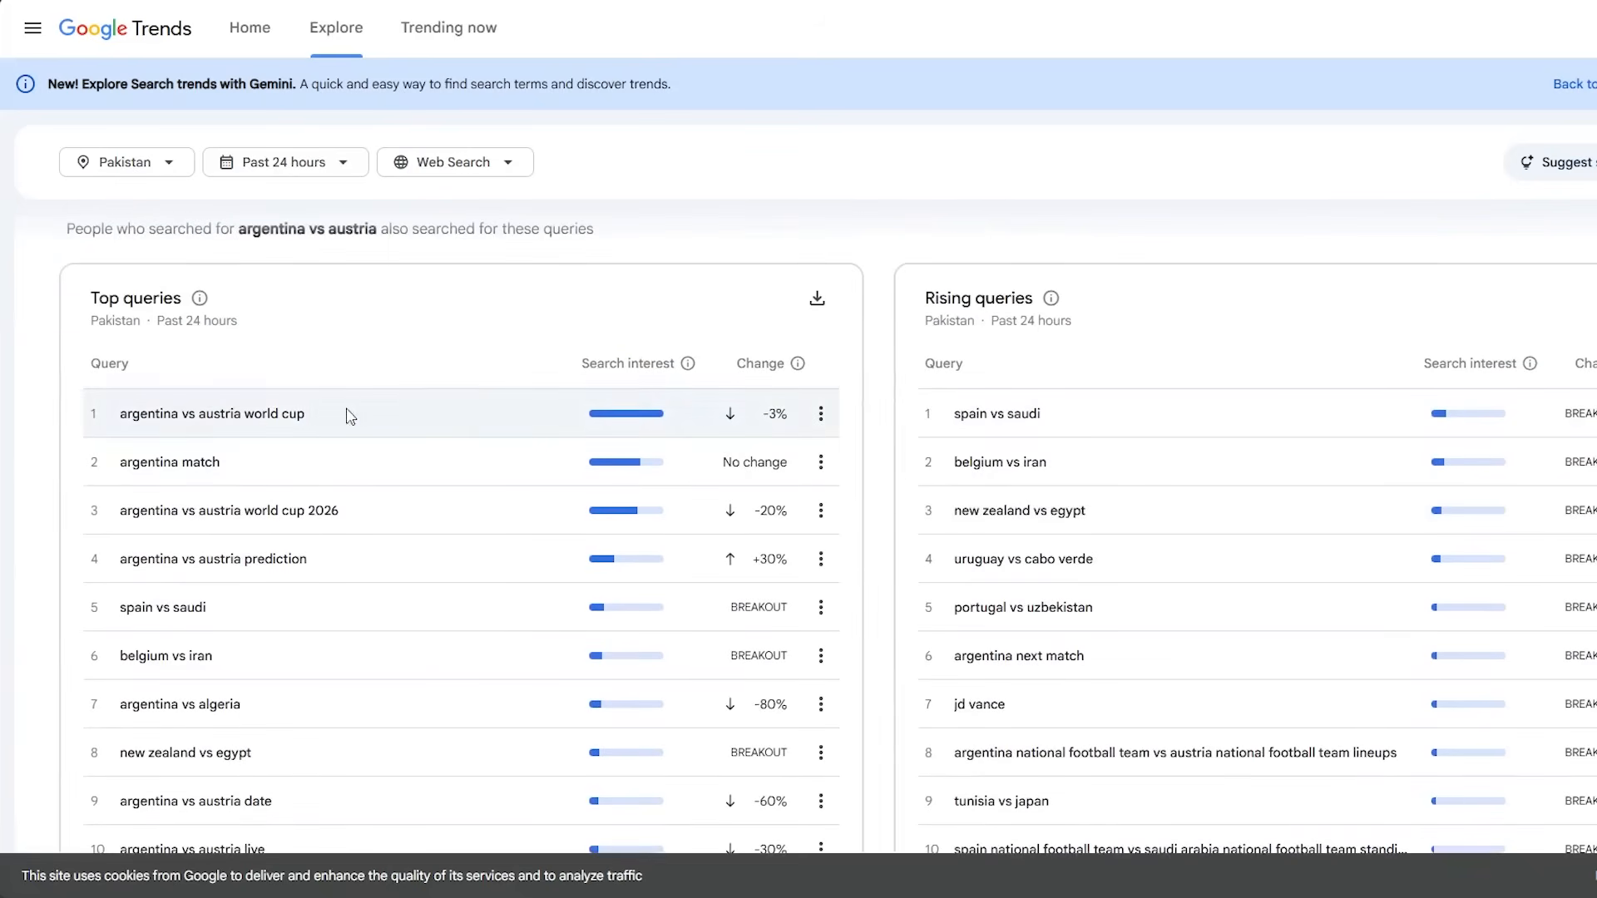
{"action": "scroll", "coordinate": [440, 413], "scroll_direction": "down", "scroll_amount": 1}
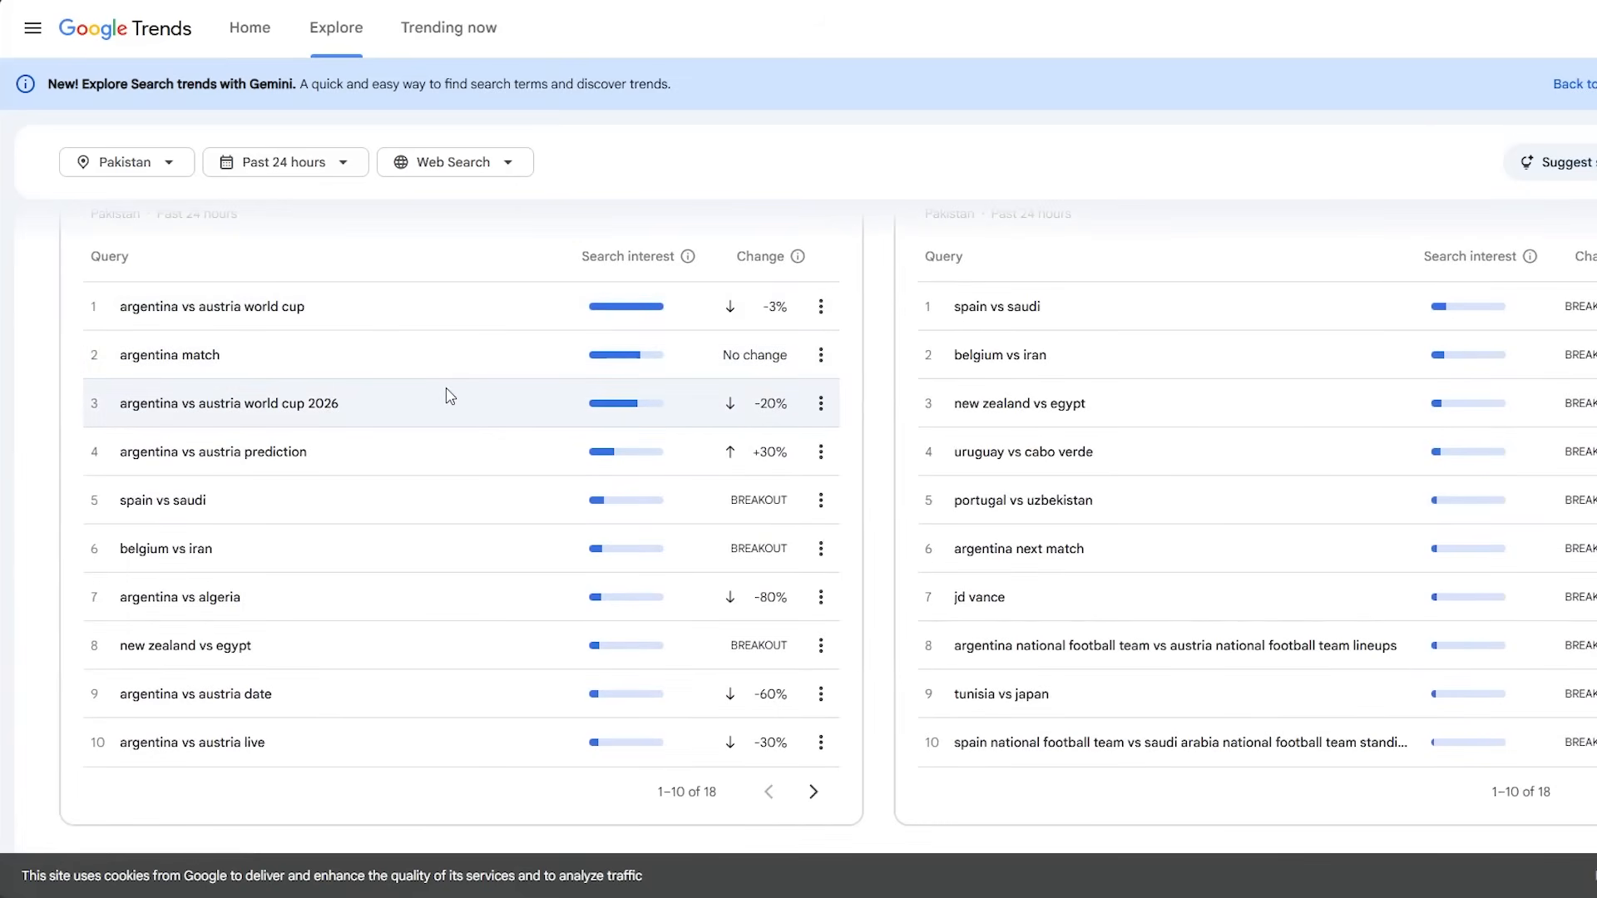
{"action": "scroll", "coordinate": [449, 397], "scroll_direction": "down", "scroll_amount": 1}
{"action": "scroll", "coordinate": [1069, 477], "scroll_direction": "up", "scroll_amount": 4}
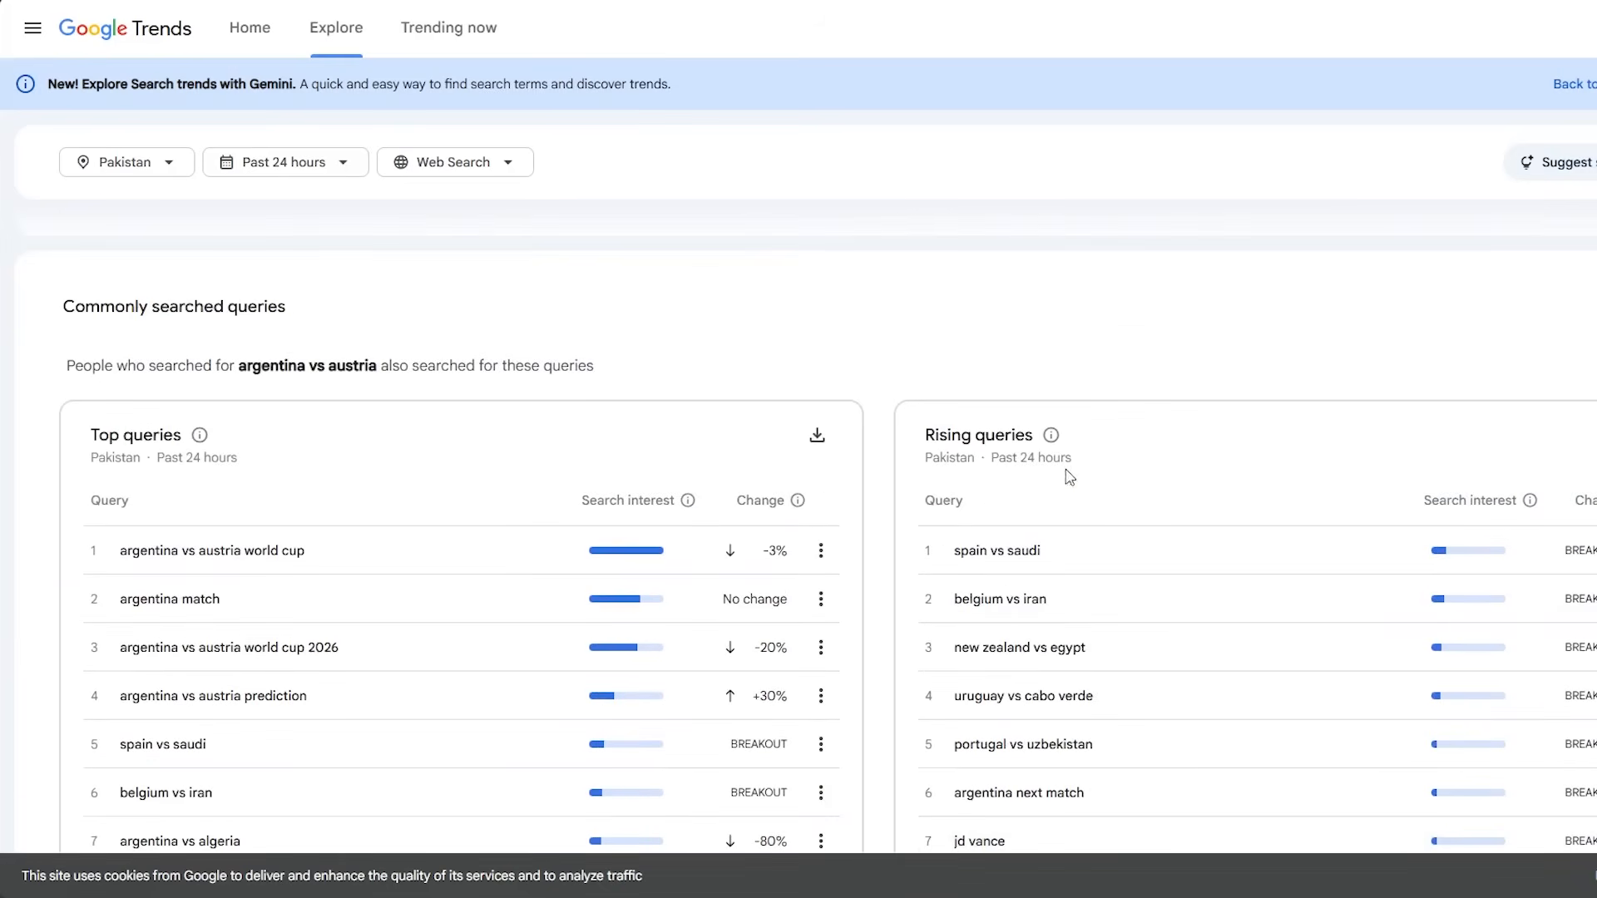
{"action": "scroll", "coordinate": [1244, 449], "scroll_direction": "down", "scroll_amount": 2}
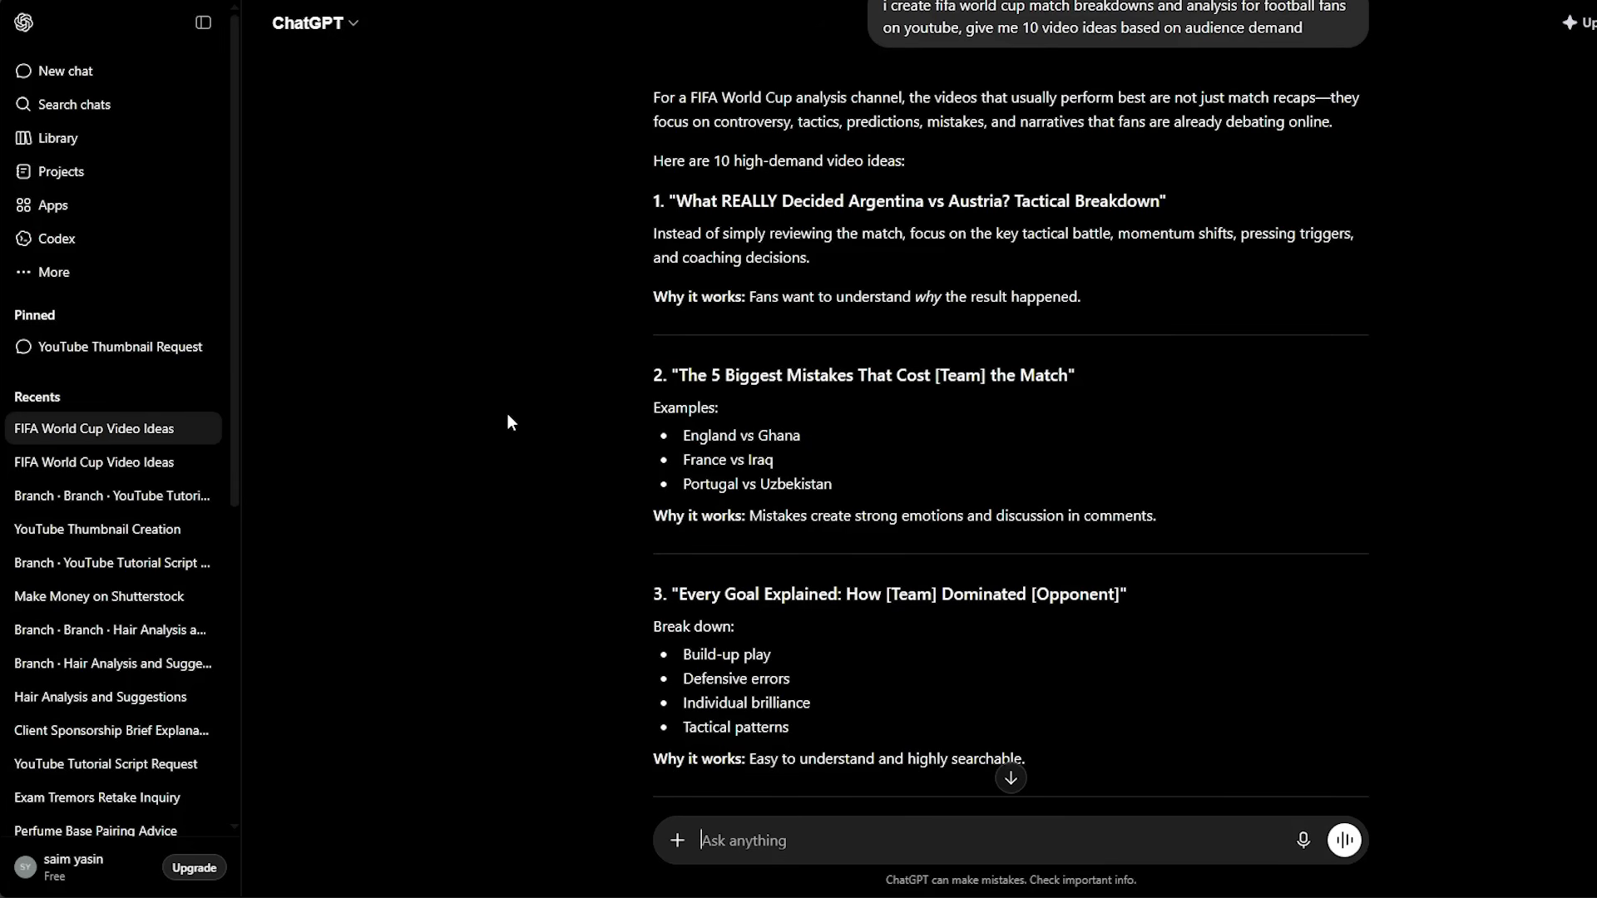
- Review the remaining video ideas in ChatGPT and send the follow-up request "create a script for first topic"
{"action": "scroll", "coordinate": [508, 416], "scroll_direction": "down", "scroll_amount": 20}
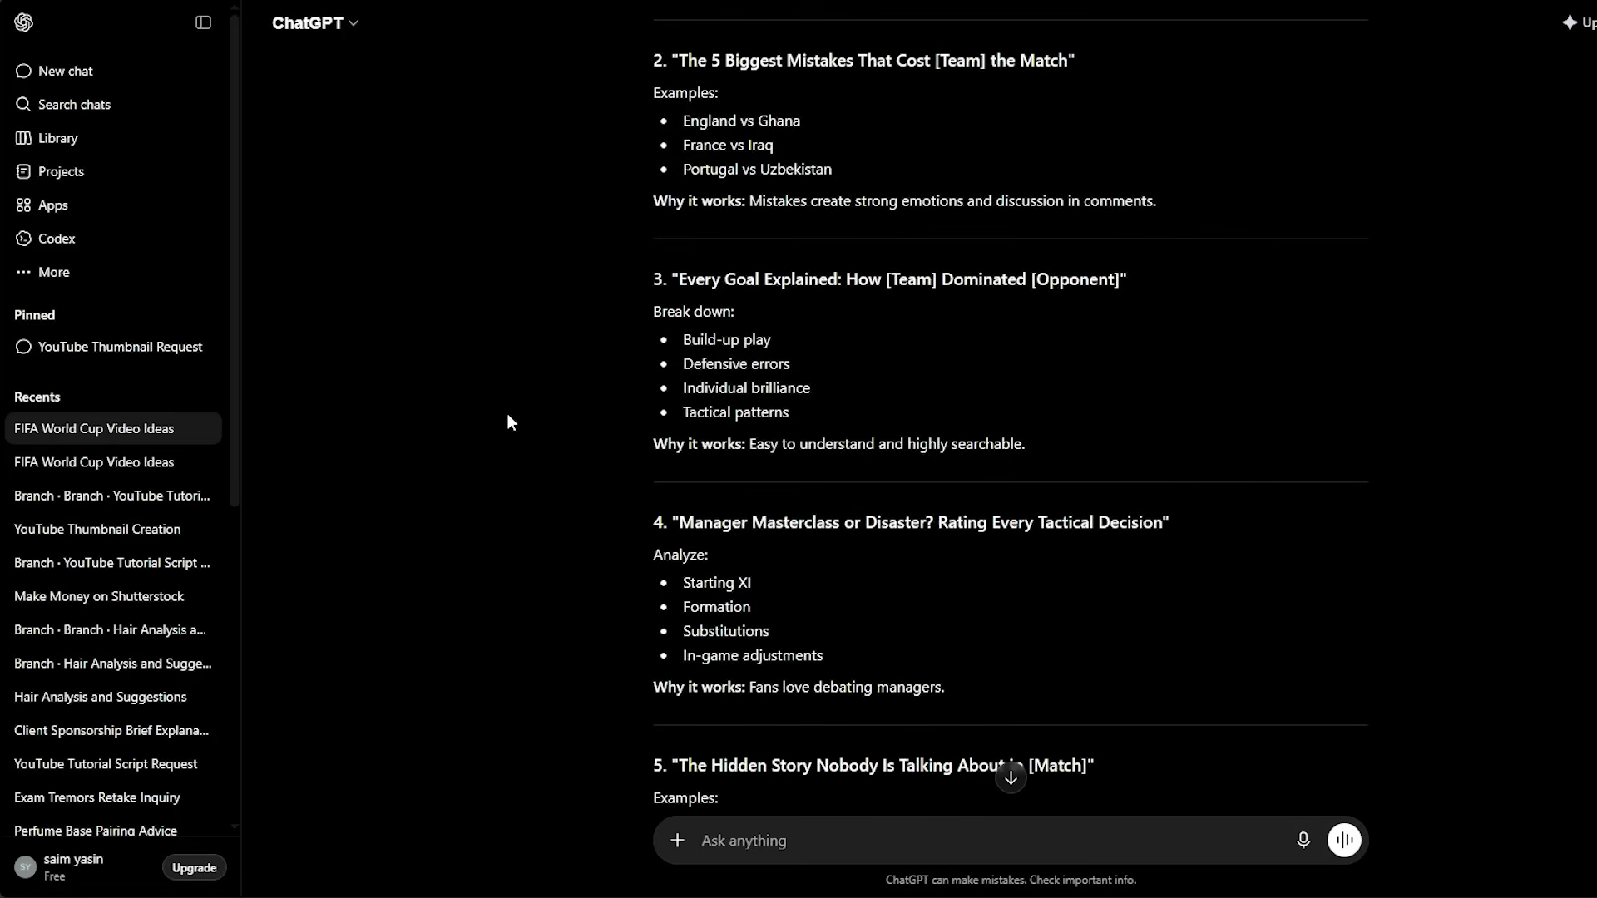
{"action": "scroll", "coordinate": [507, 412], "scroll_direction": "down", "scroll_amount": 8}
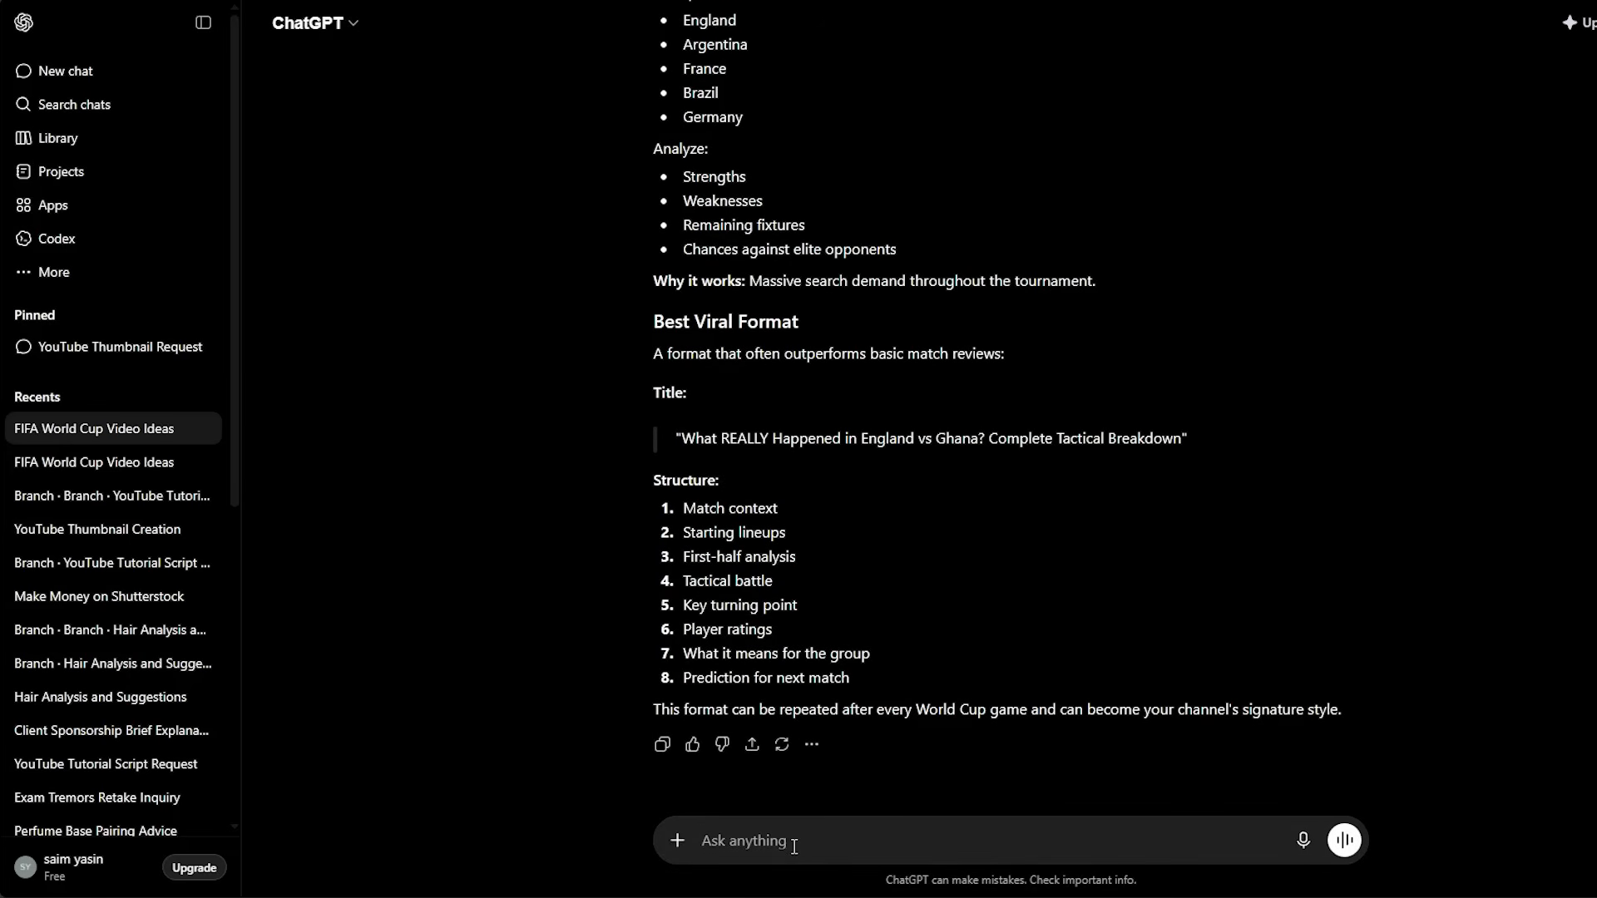
{"action": "type", "text": "create a script for first topic"}
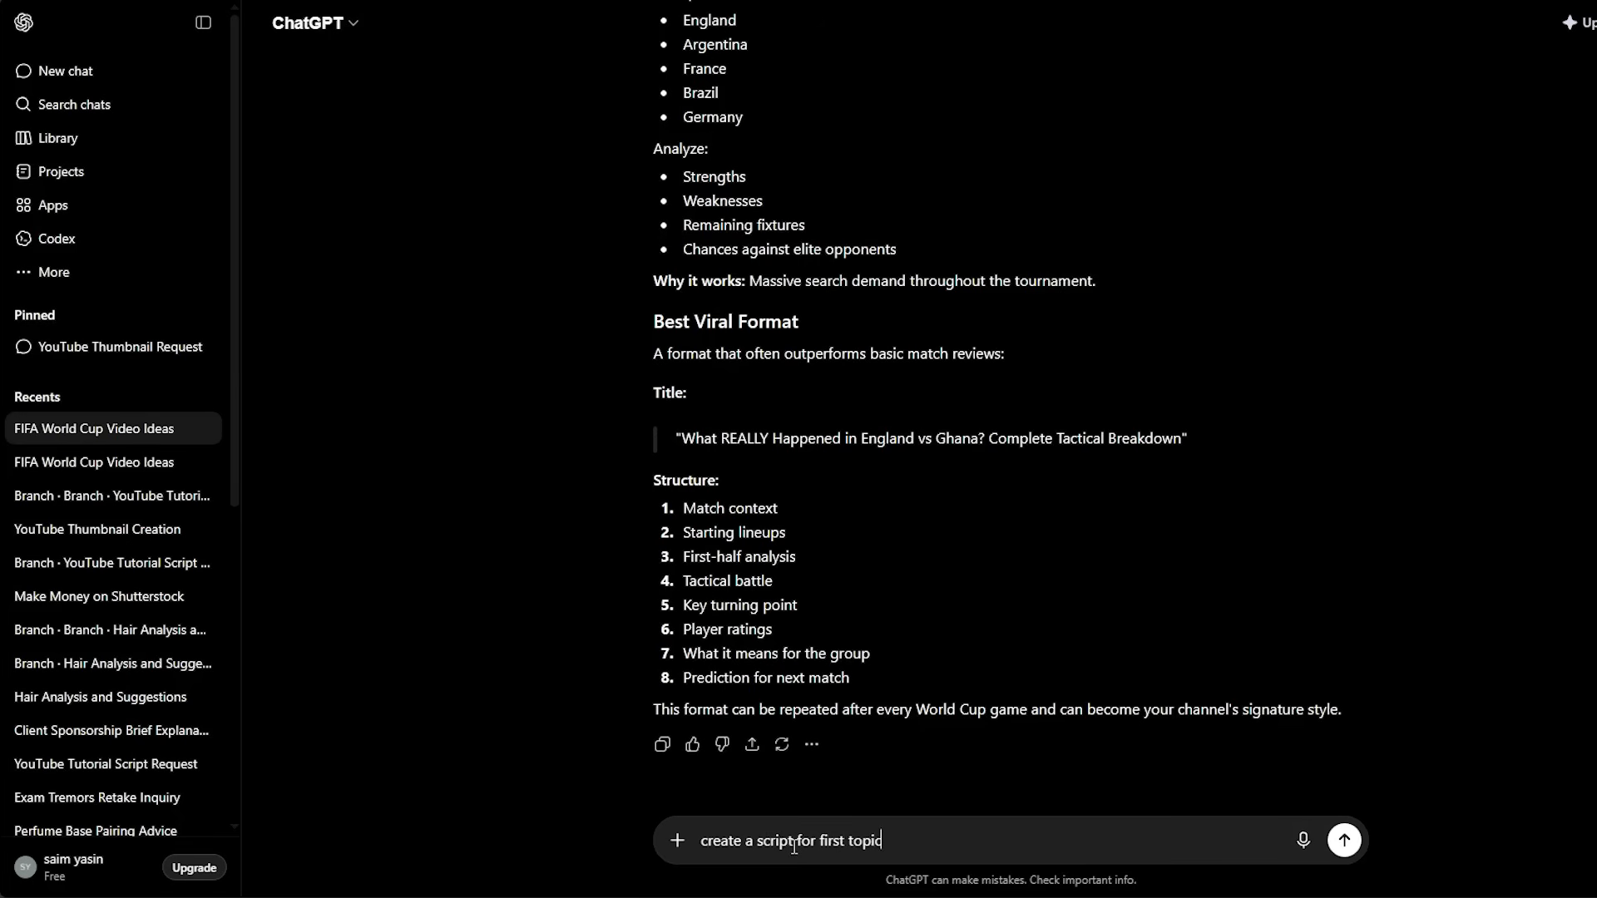
{"action": "key", "text": "Return"}
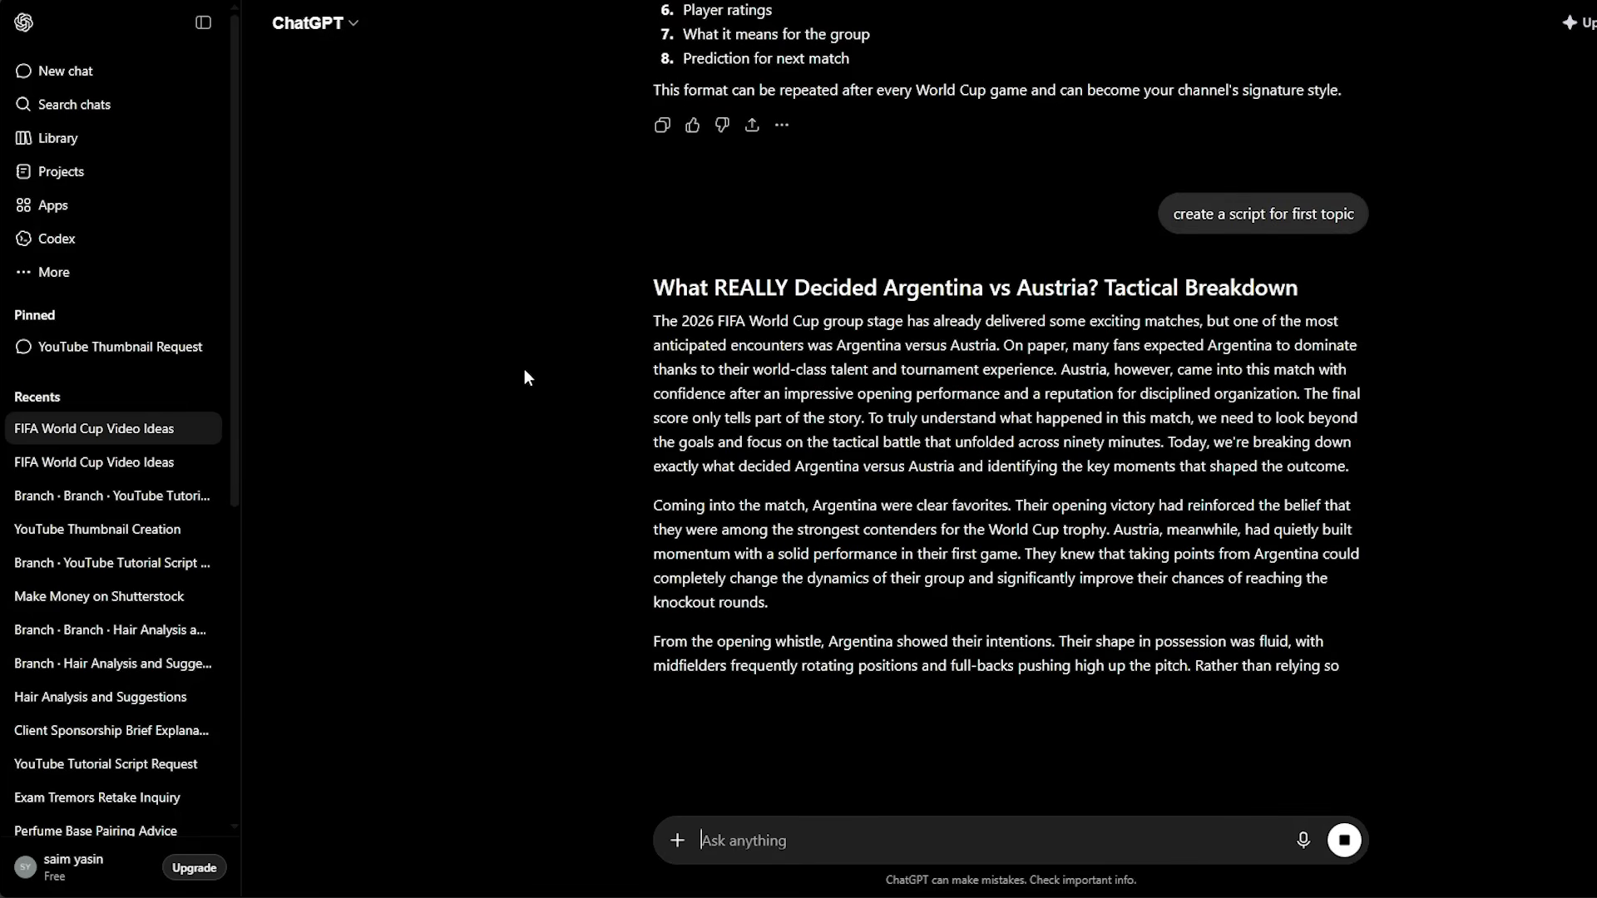
{"action": "scroll", "coordinate": [792, 481], "scroll_direction": "down", "scroll_amount": 3}
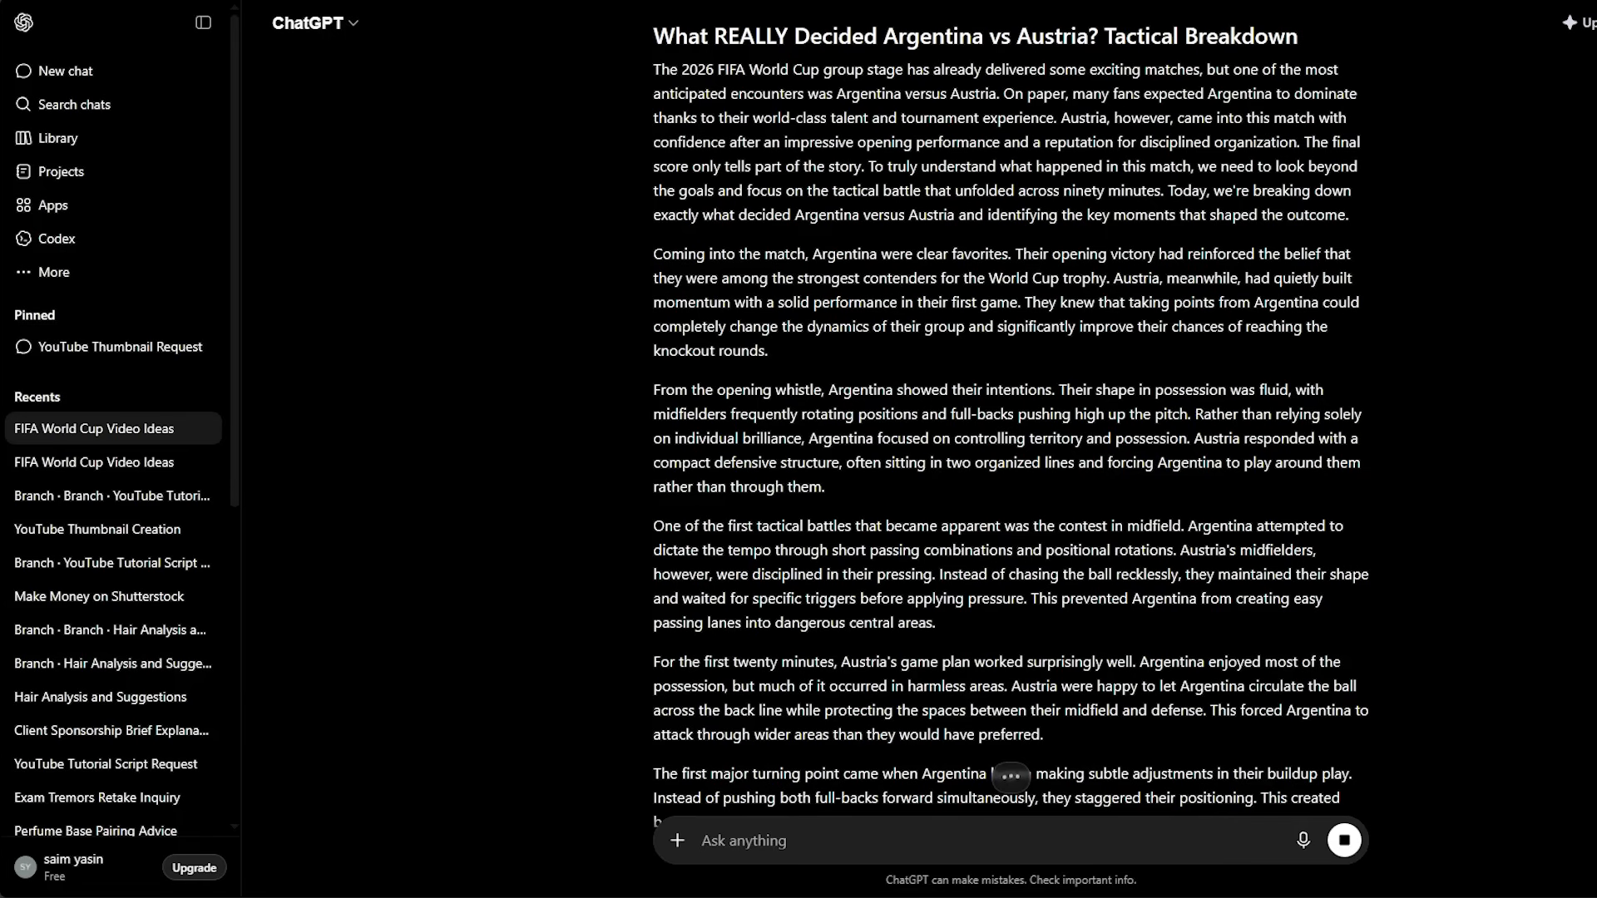
- Search the web for "surferseo" in a new browser tab
{"action": "key", "text": "ctrl+t"}
{"action": "type", "text": "surfer"}
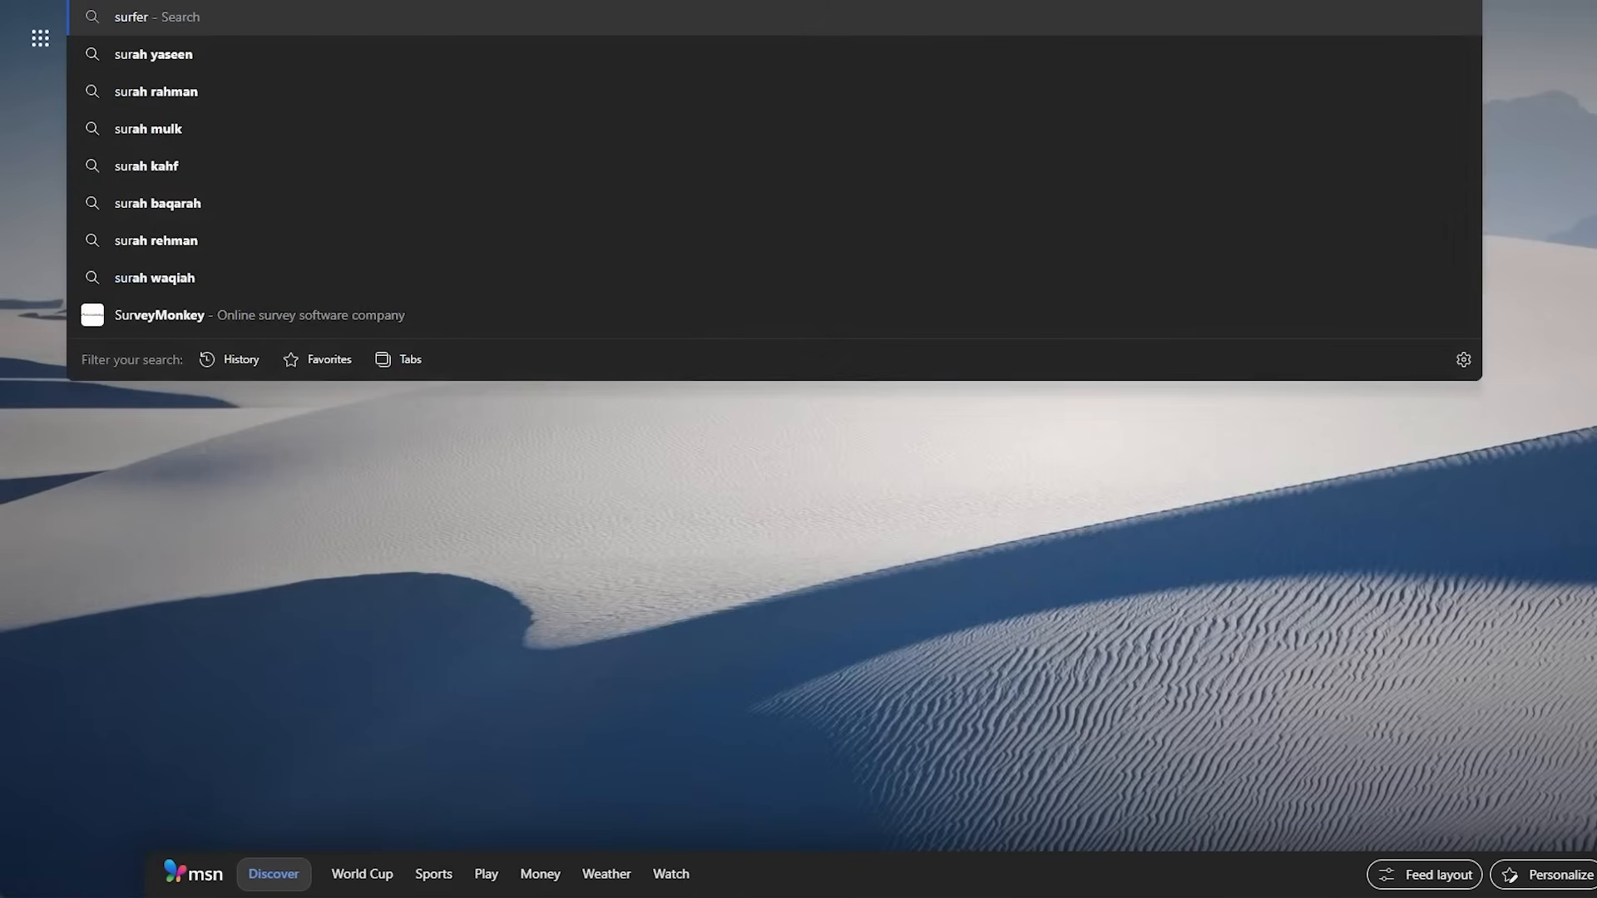
{"action": "type", "text": "seo"}
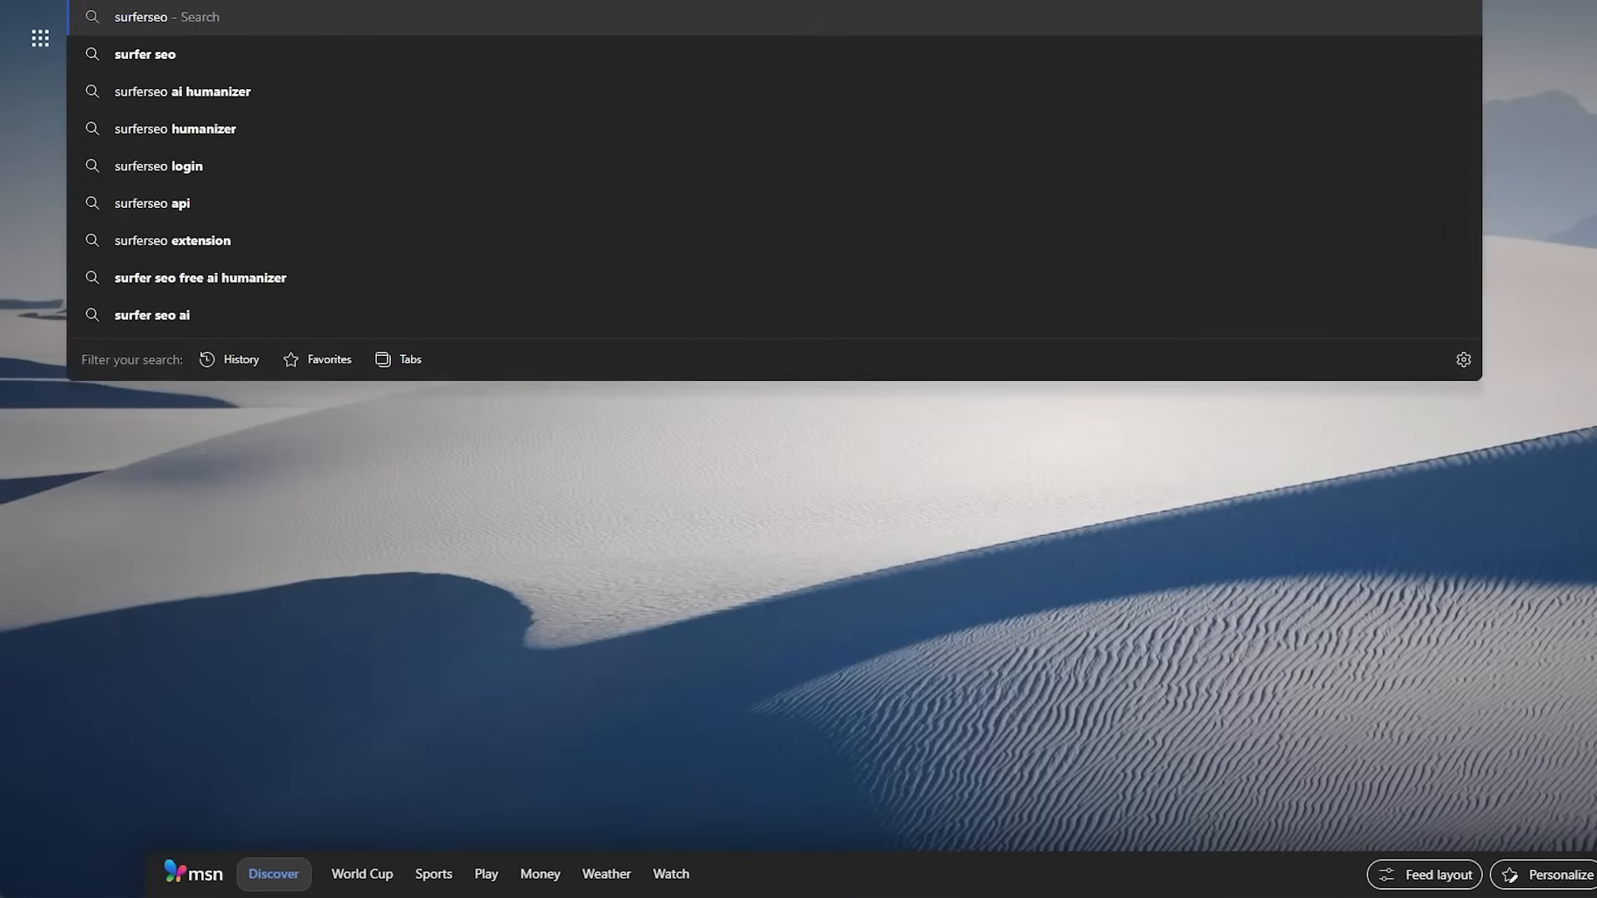
{"action": "key", "text": "Return"}
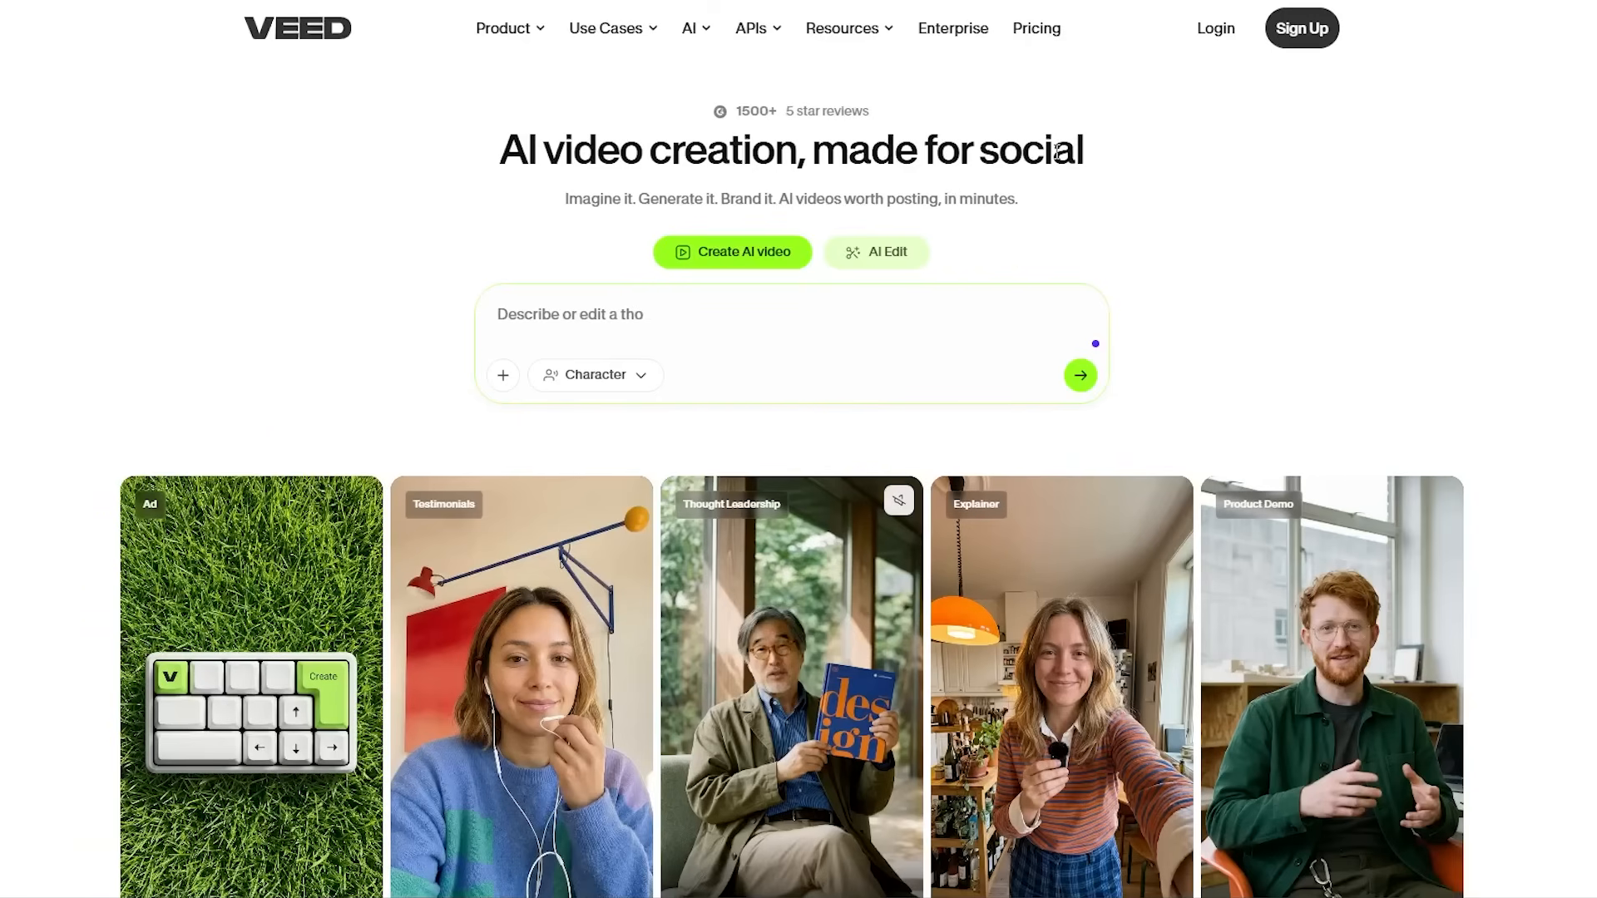
- Look through the VEED homepage, examining the sample video types and the AI video creation prompt box
{"action": "scroll", "coordinate": [732, 254], "scroll_direction": "down", "scroll_amount": 4}
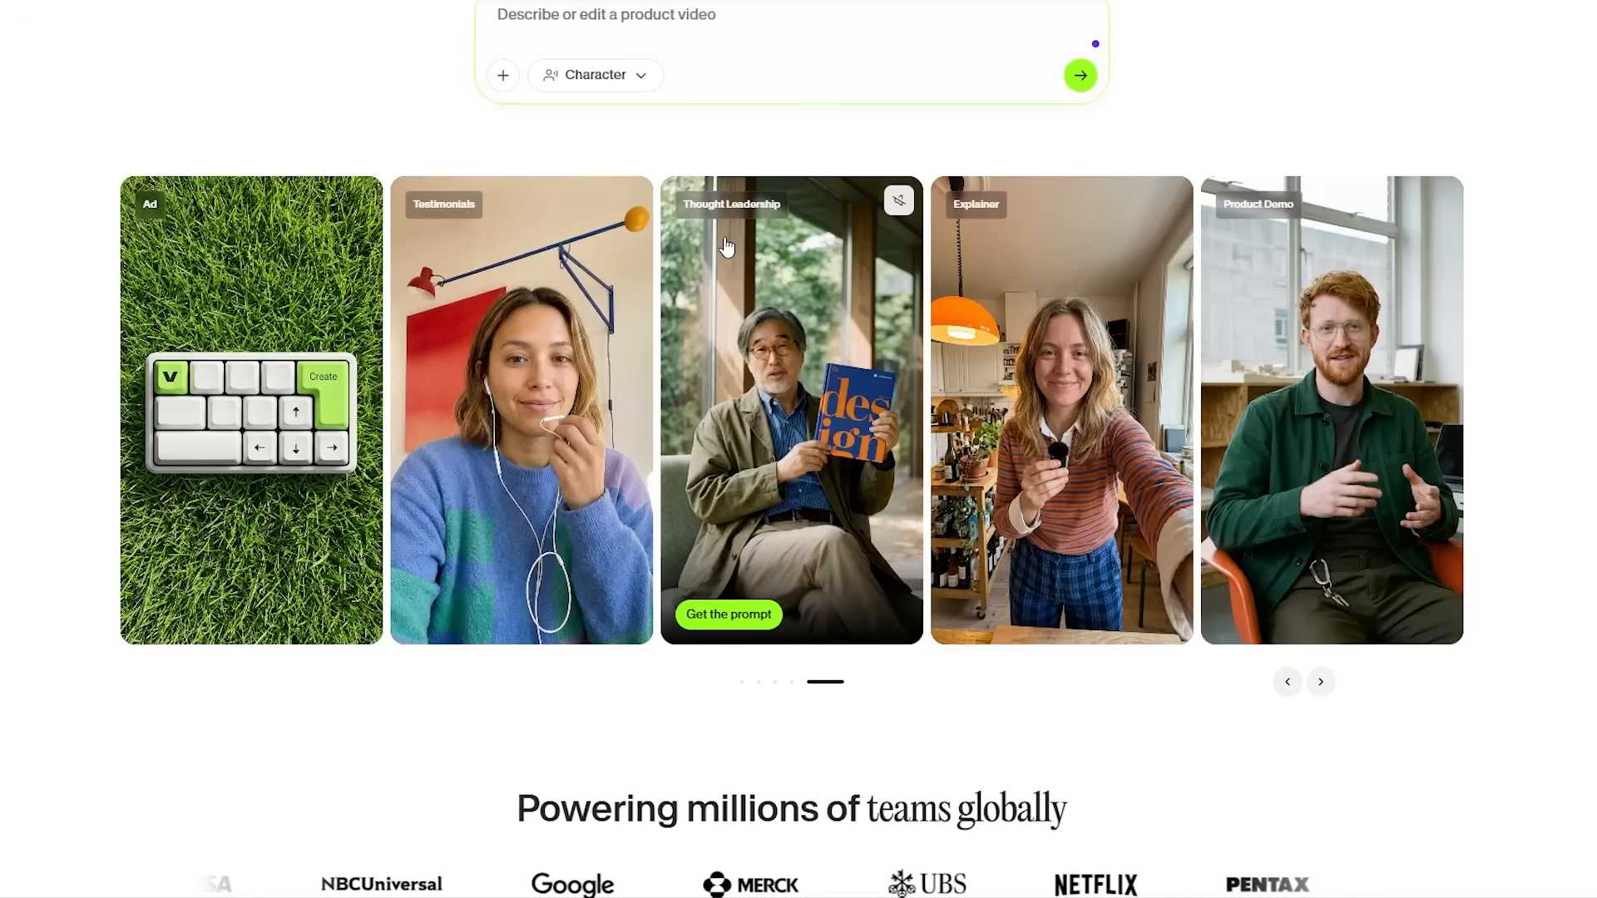
{"action": "scroll", "coordinate": [794, 418], "scroll_direction": "down", "scroll_amount": 6}
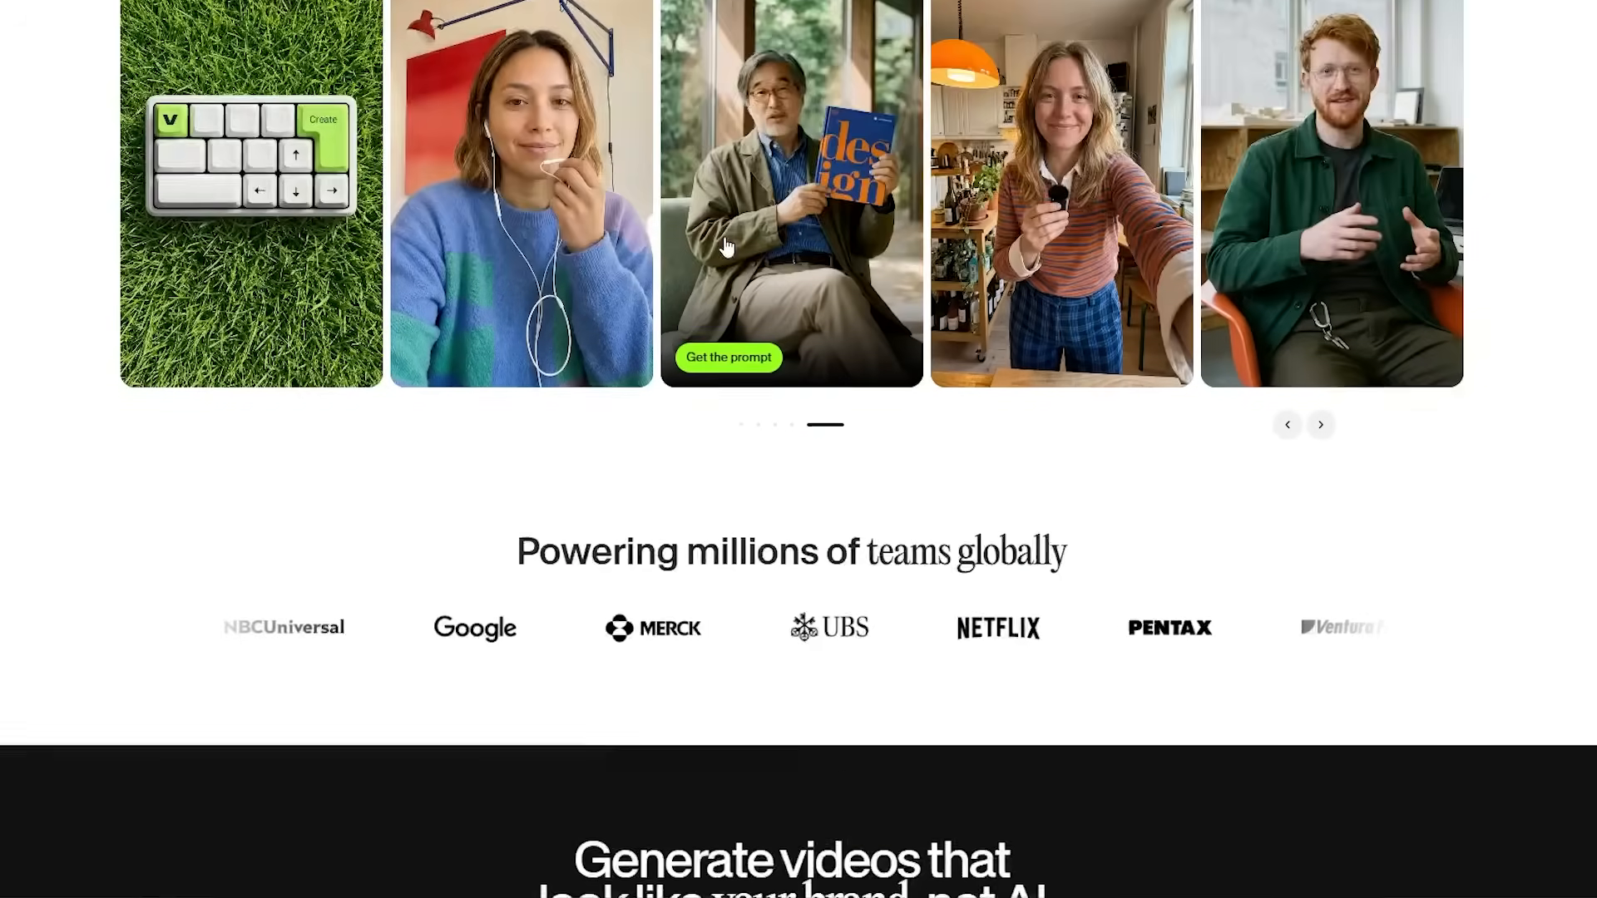
{"action": "scroll", "coordinate": [794, 418], "scroll_direction": "down", "scroll_amount": 10}
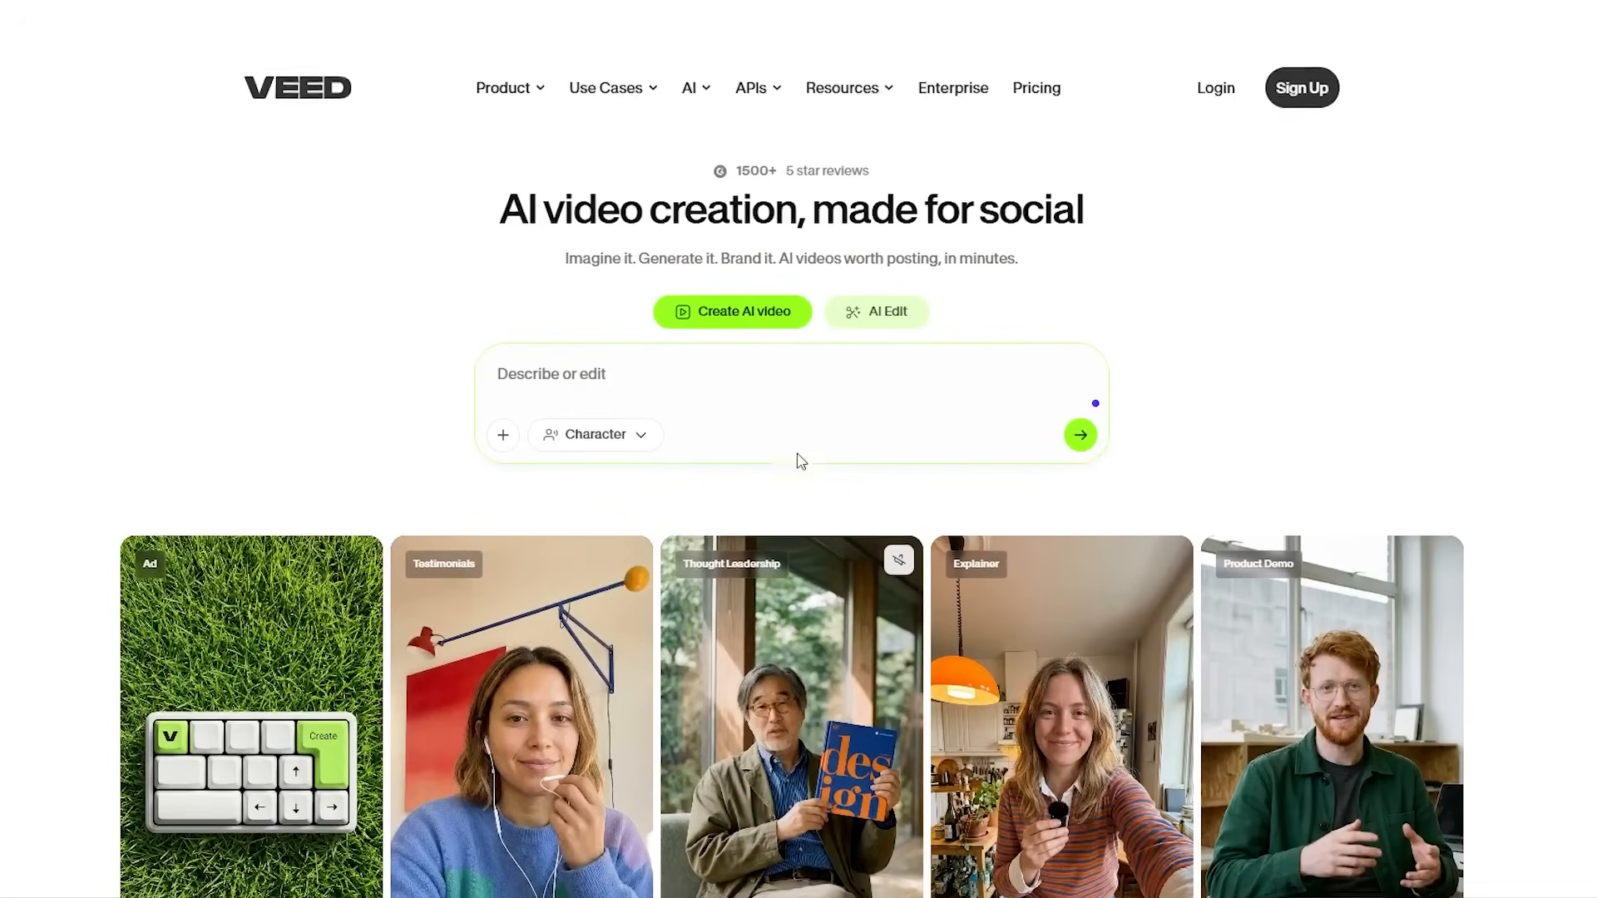
{"action": "scroll", "coordinate": [796, 461], "scroll_direction": "down", "scroll_amount": 1}
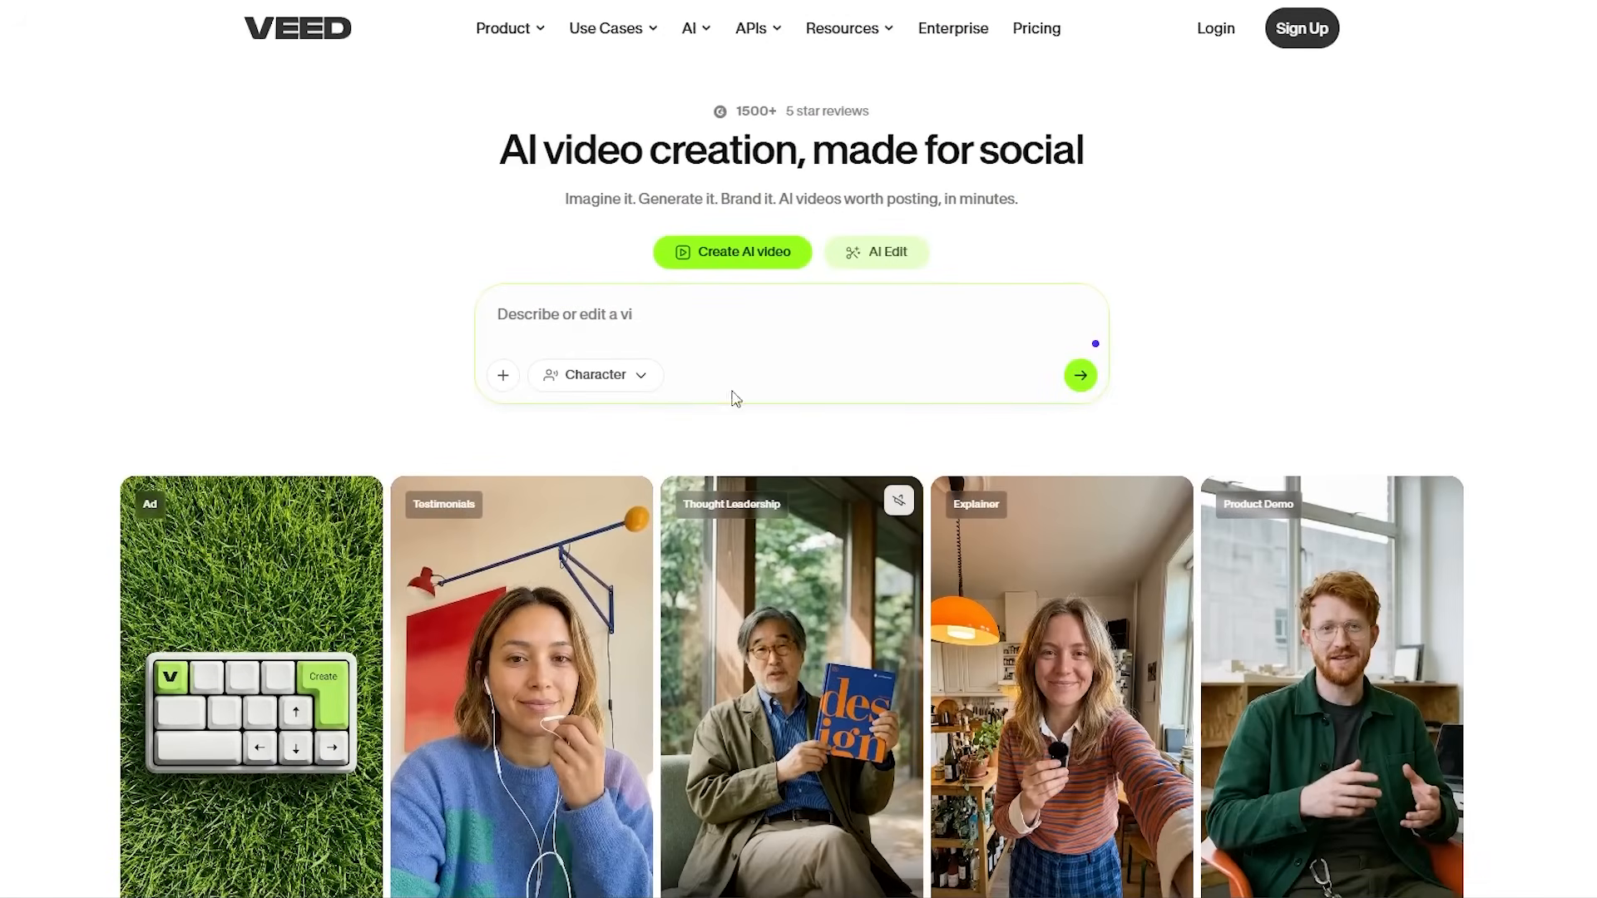
{"action": "left_click", "coordinate": [683, 319]}
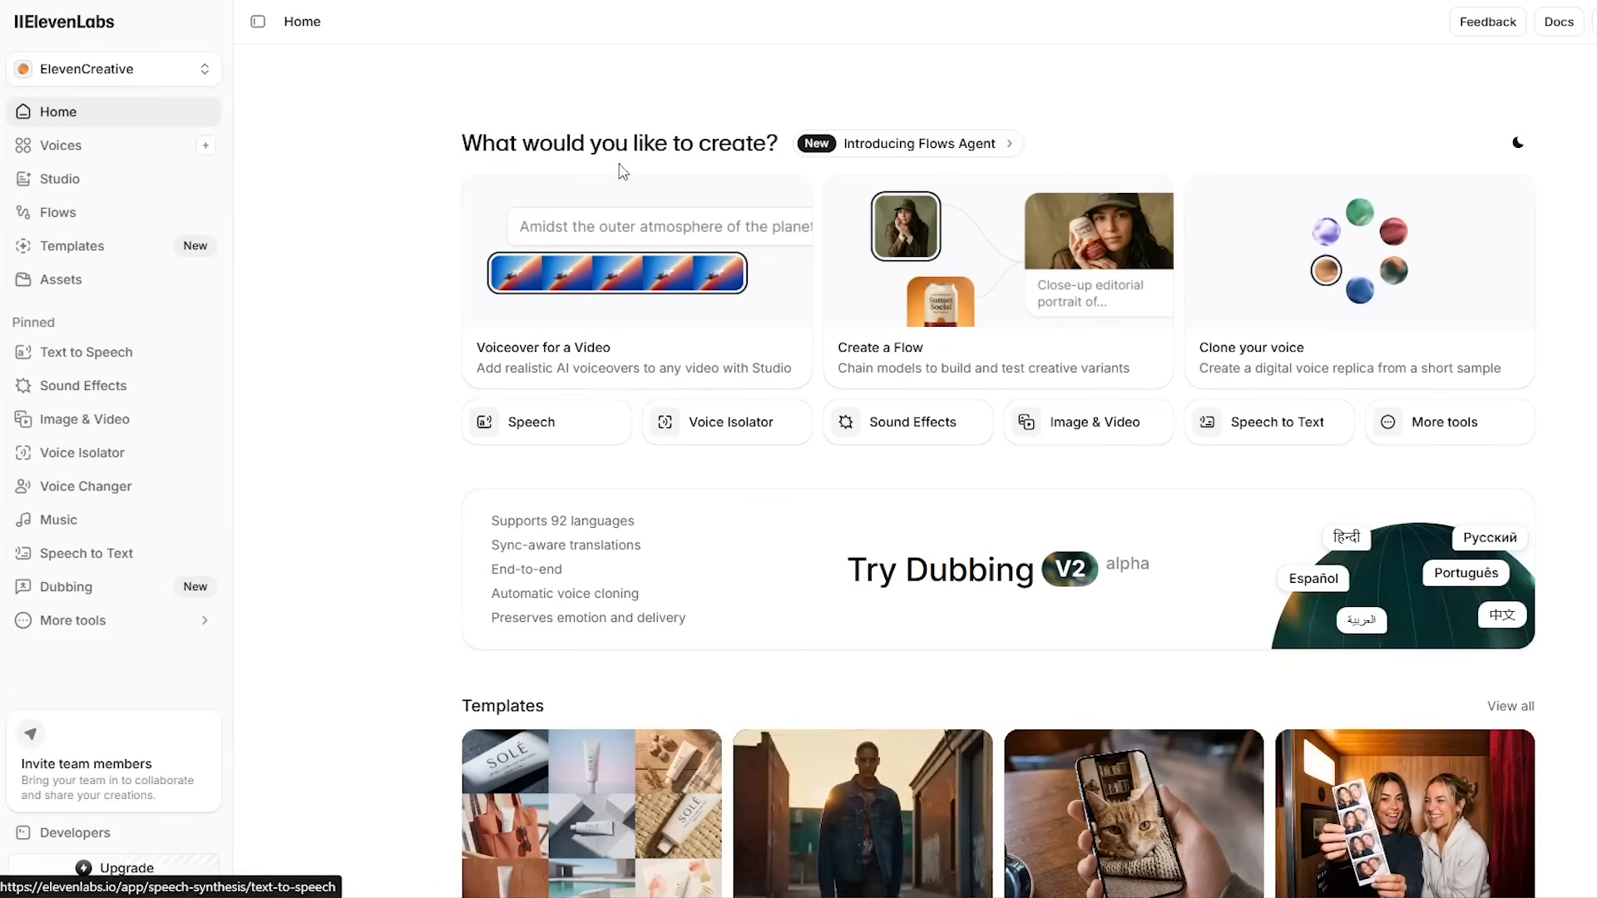
- In ElevenLabs Text to Speech, generate a voiceover from the "Why Argentina Destroyed Algeria (3-0) – Full Tactical Analysis" script and pause its playback
{"action": "left_click", "coordinate": [121, 357]}
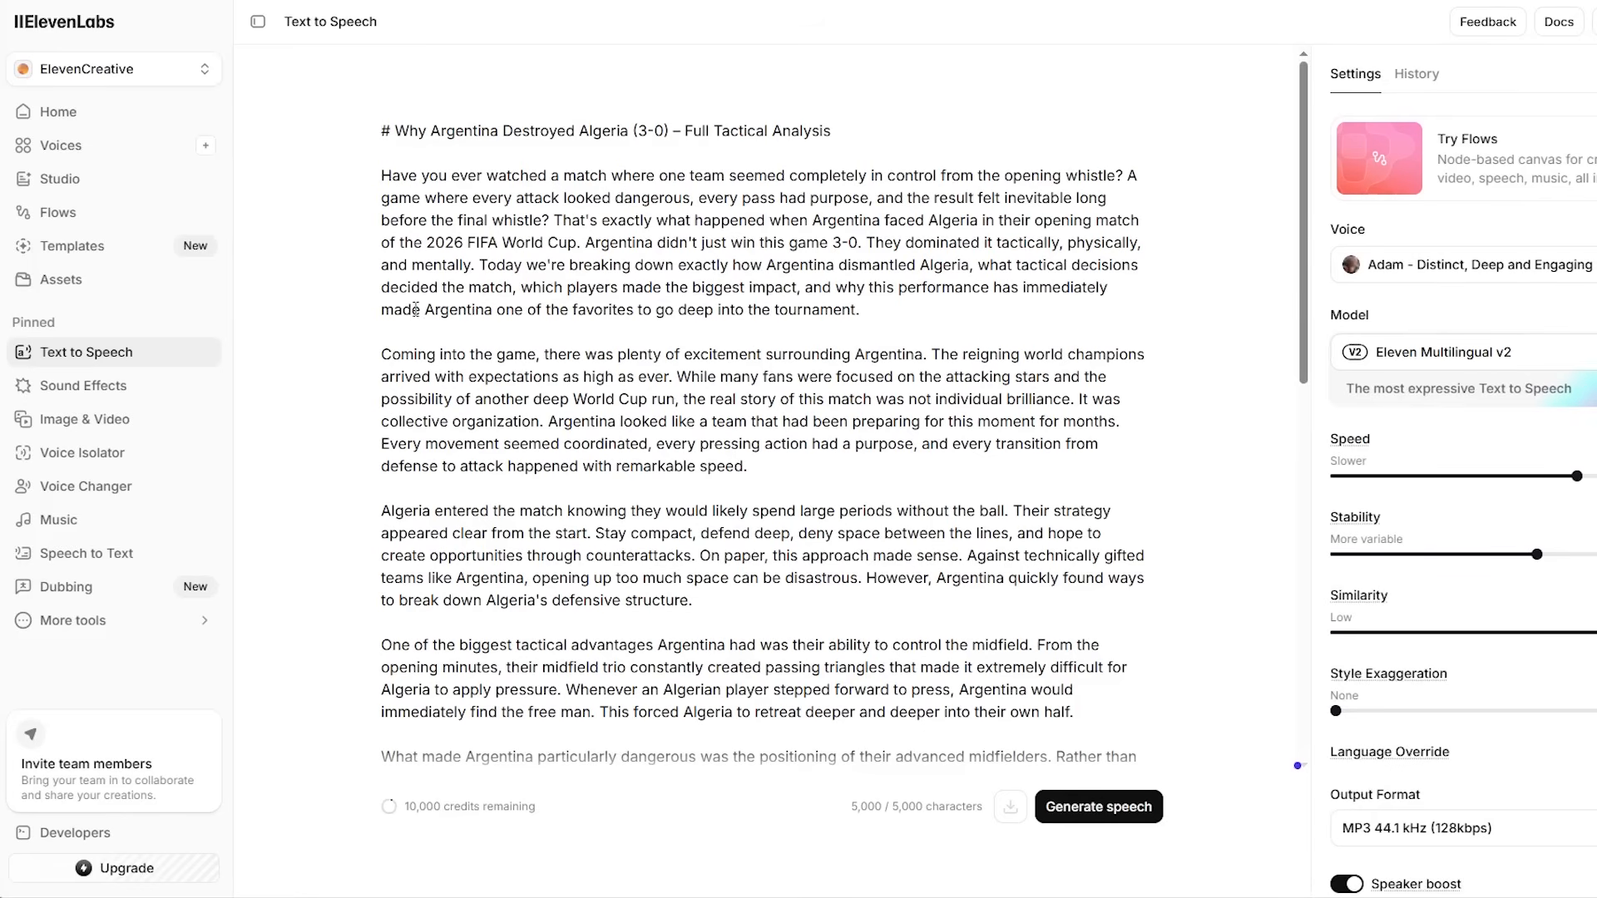
{"action": "left_click", "coordinate": [1093, 823]}
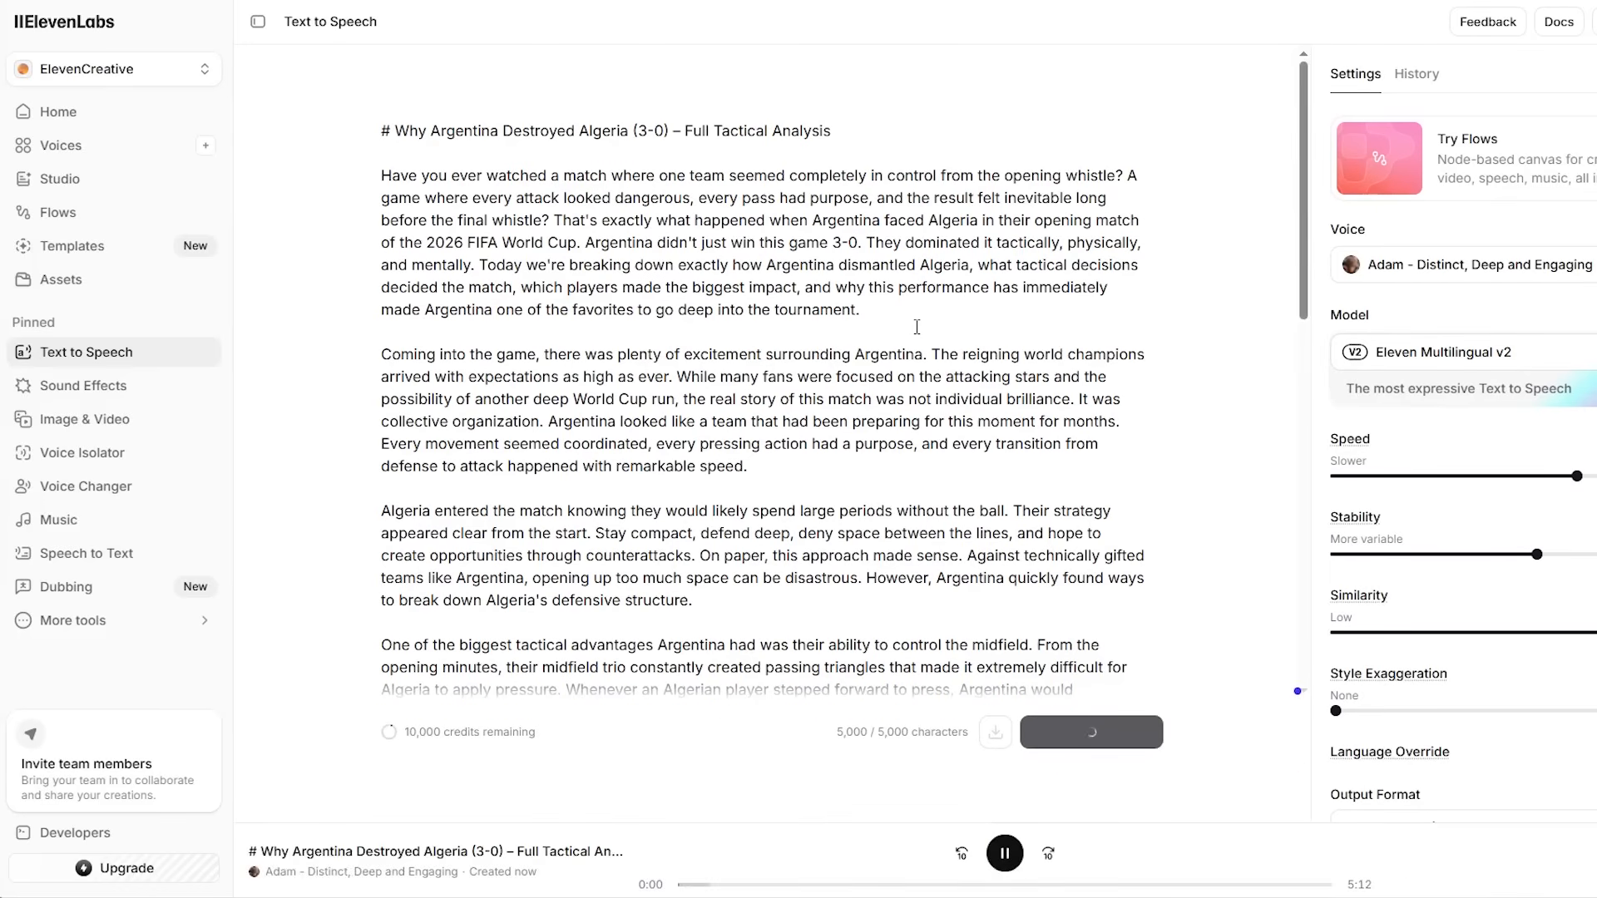
{"action": "left_click", "coordinate": [1005, 853]}
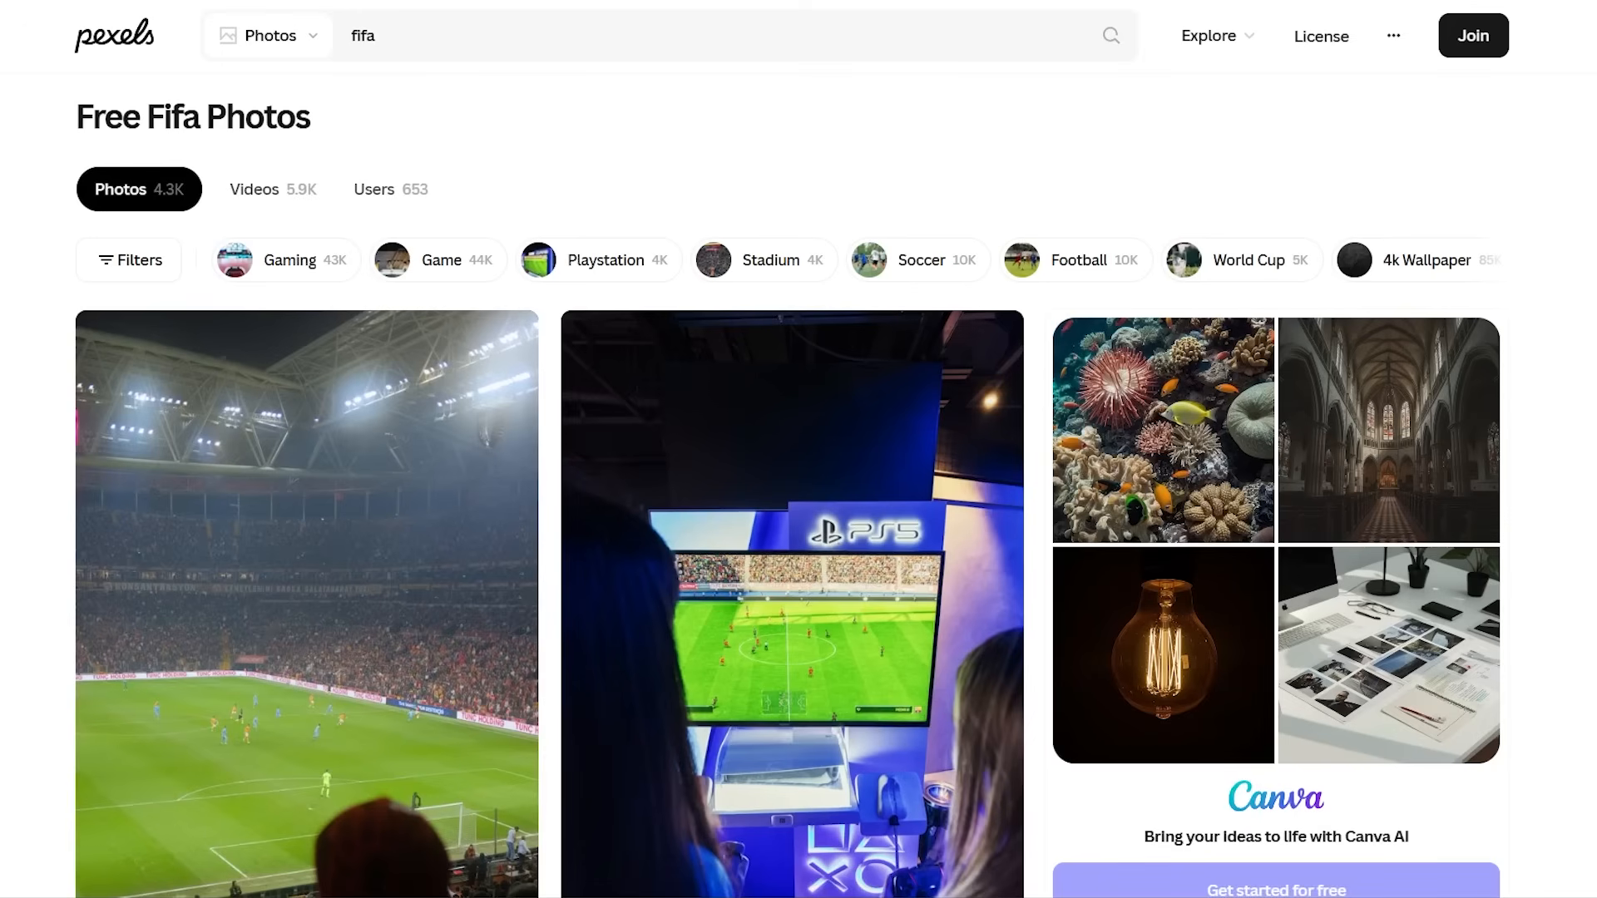
{"action": "left_click", "coordinate": [804, 2]}
{"action": "type", "text": "opu"}
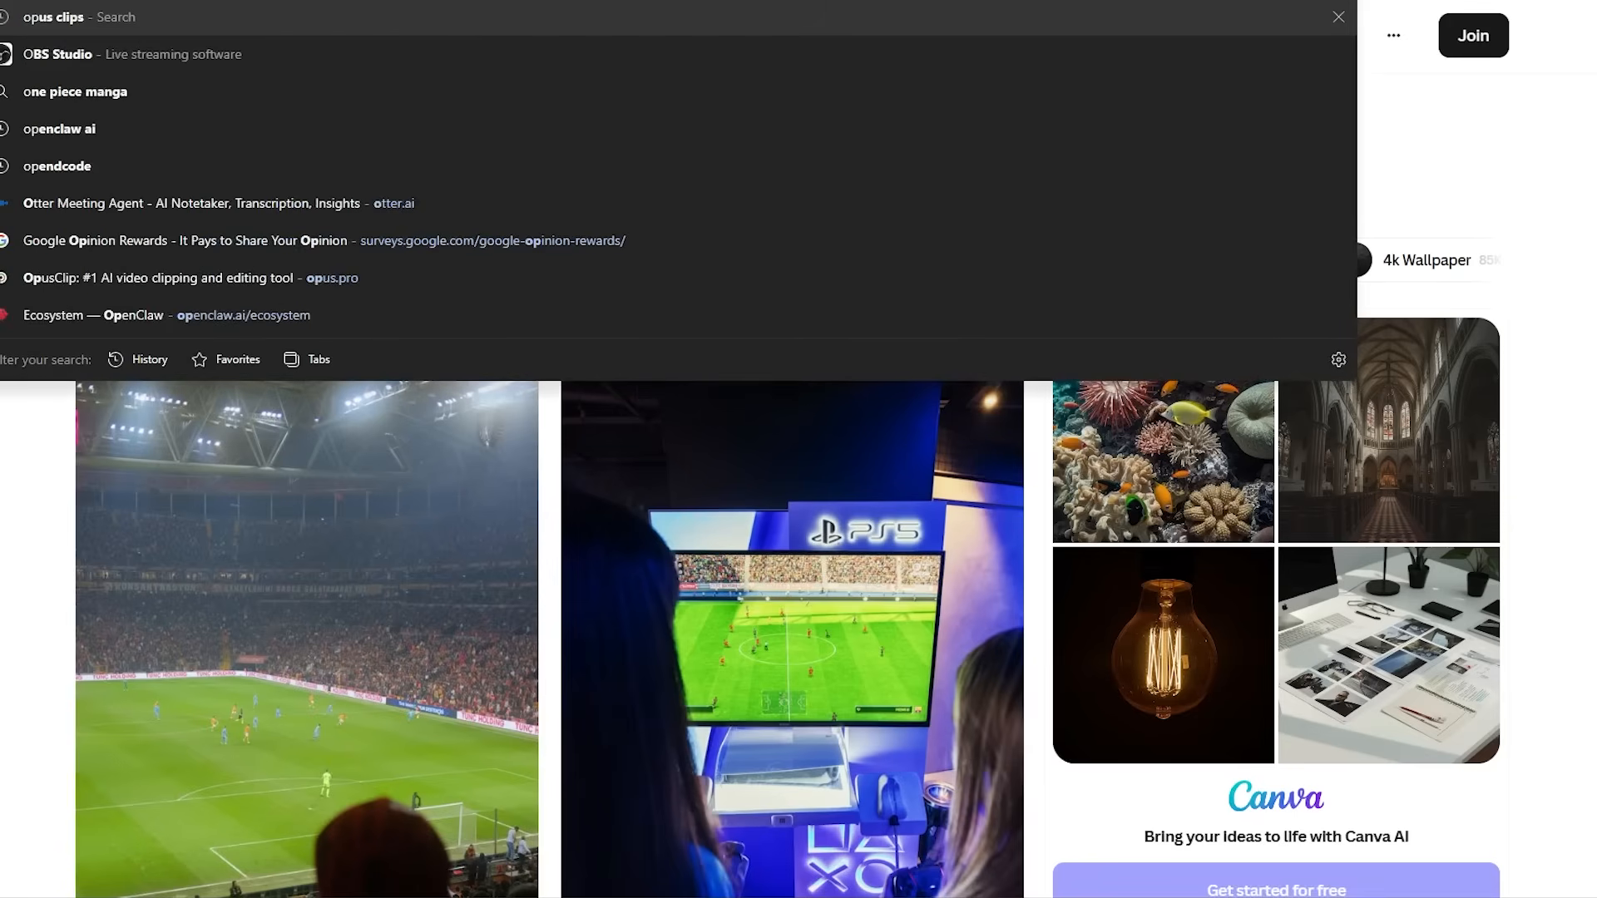
{"action": "key", "text": "Up"}
{"action": "key", "text": "Up"}
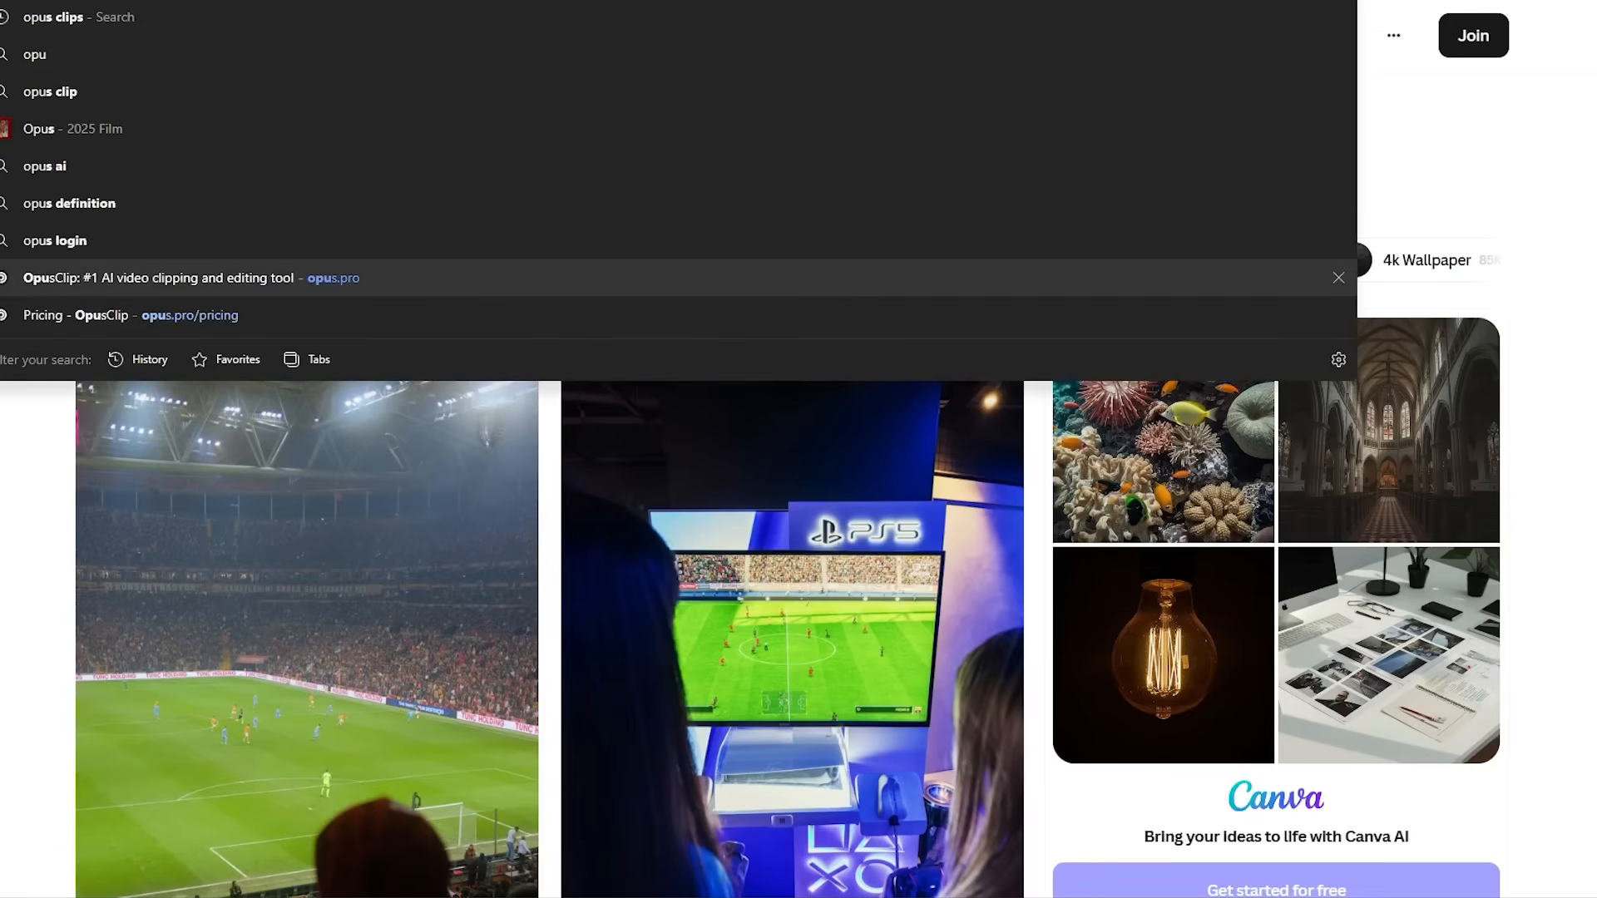
{"action": "key", "text": "Escape"}
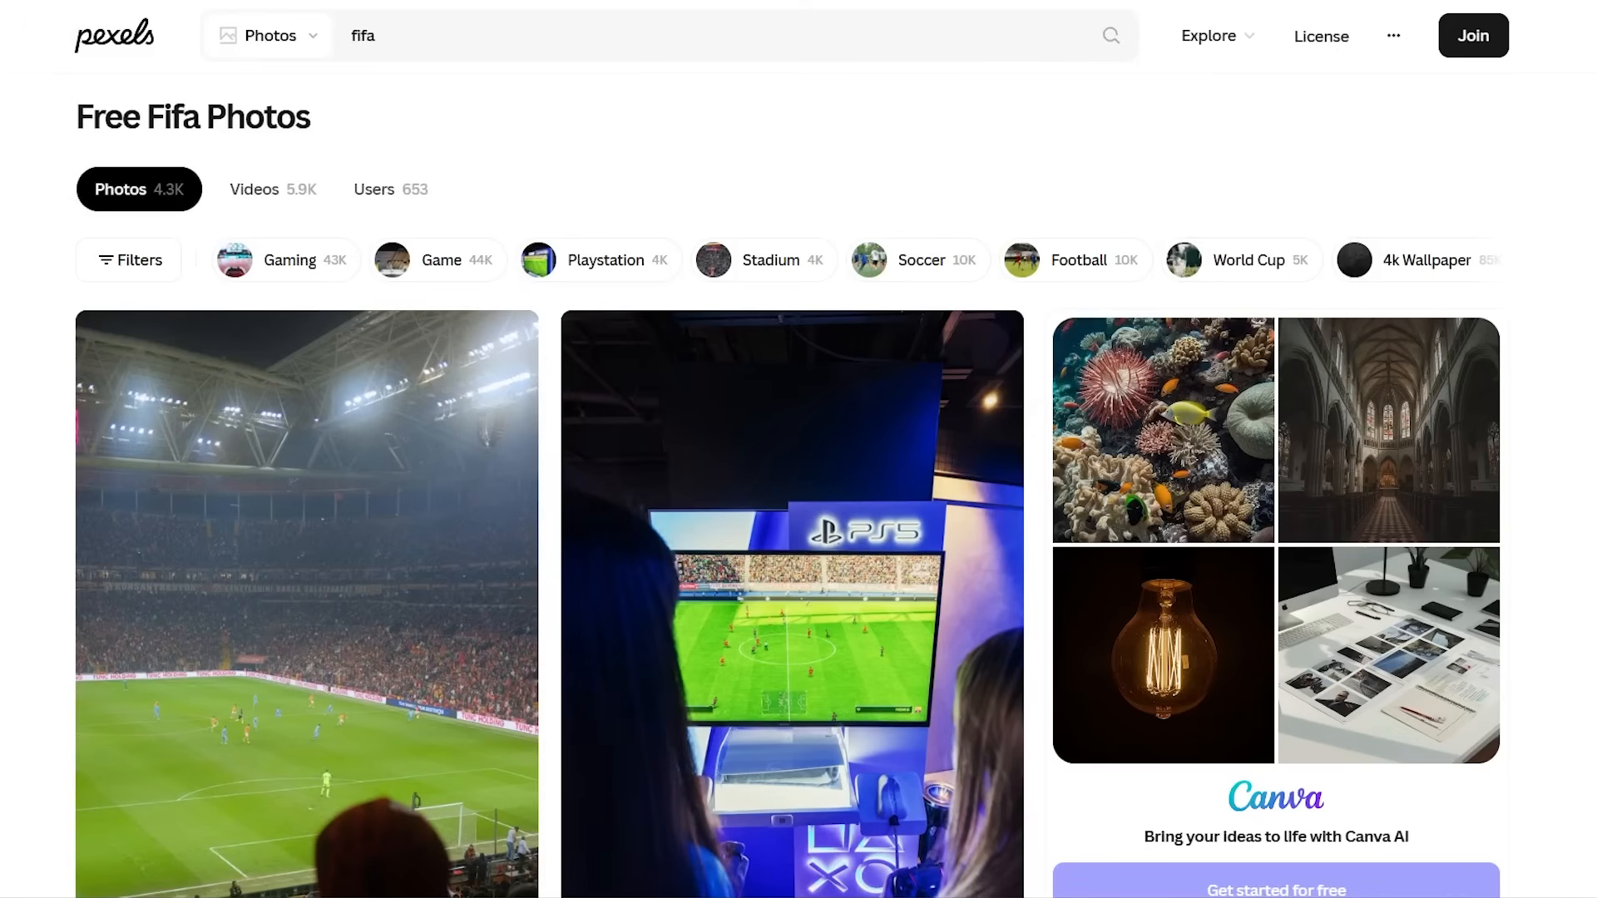